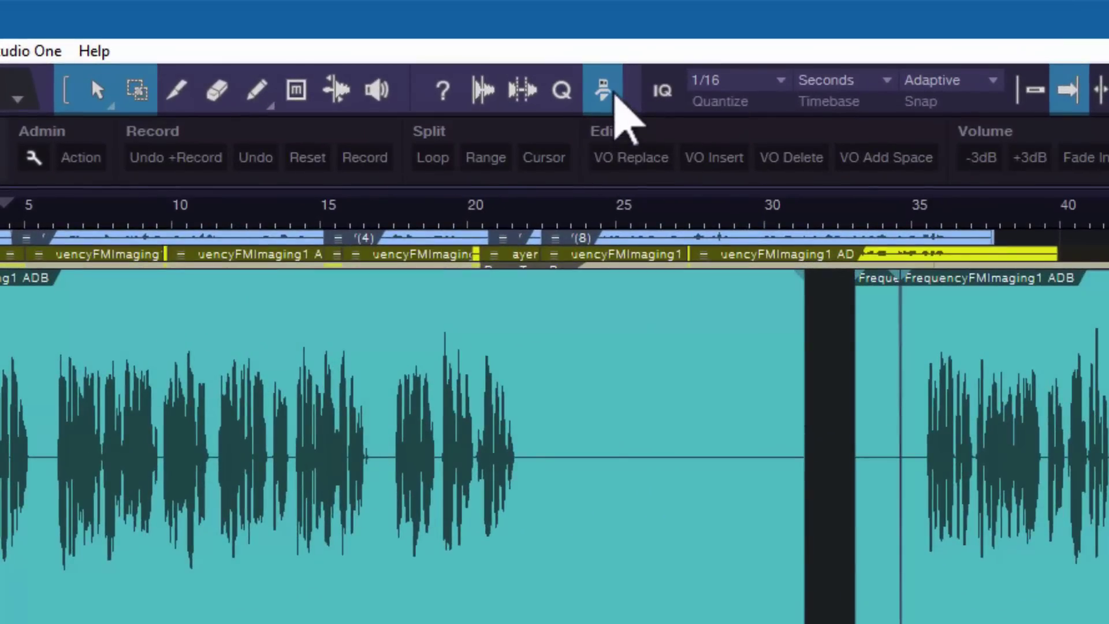
Step: Hide and reshow the macro toolbar twice
click(612, 81)
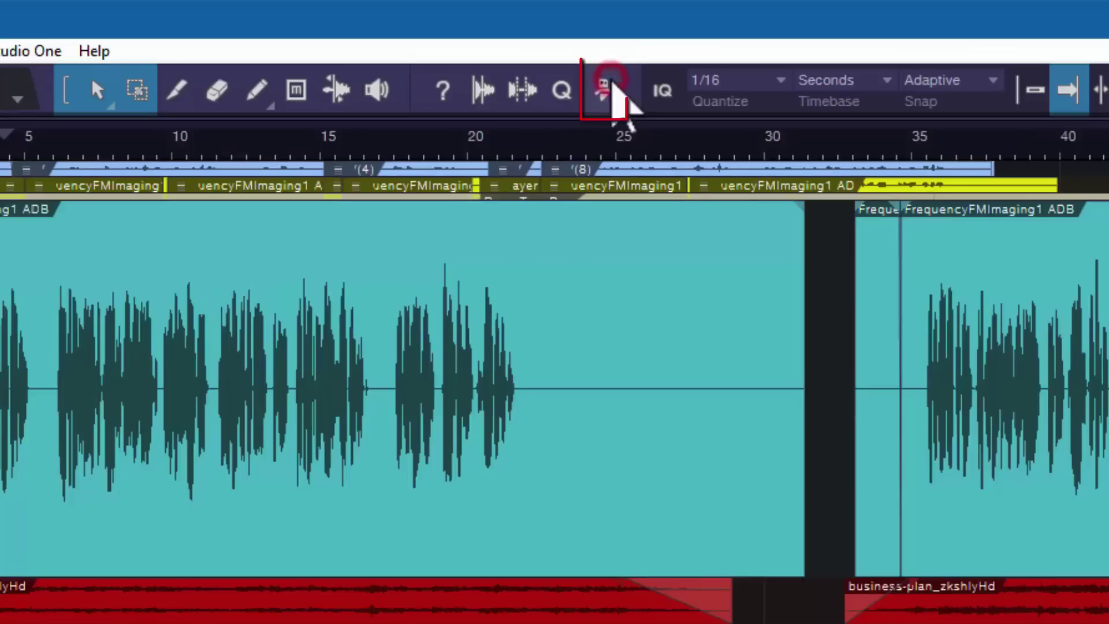
click(611, 80)
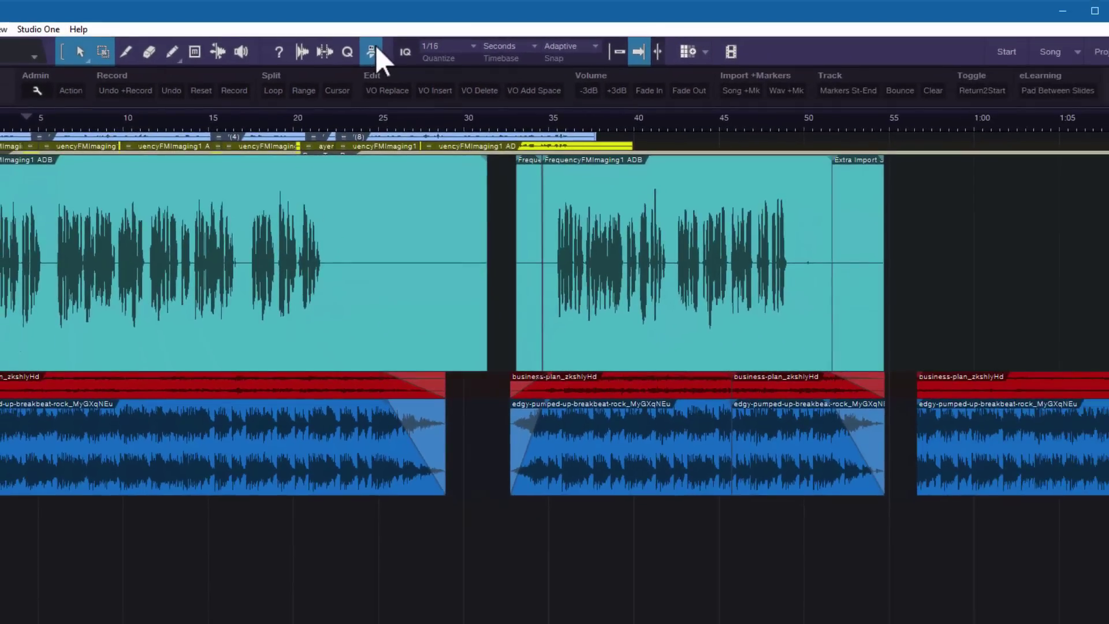
click(373, 51)
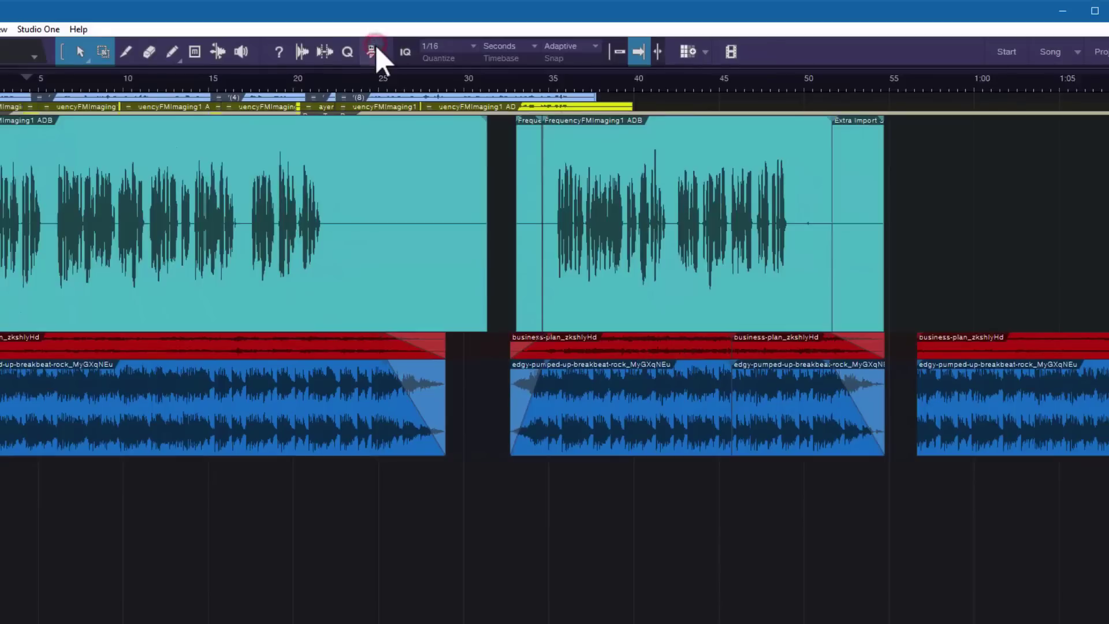
click(373, 51)
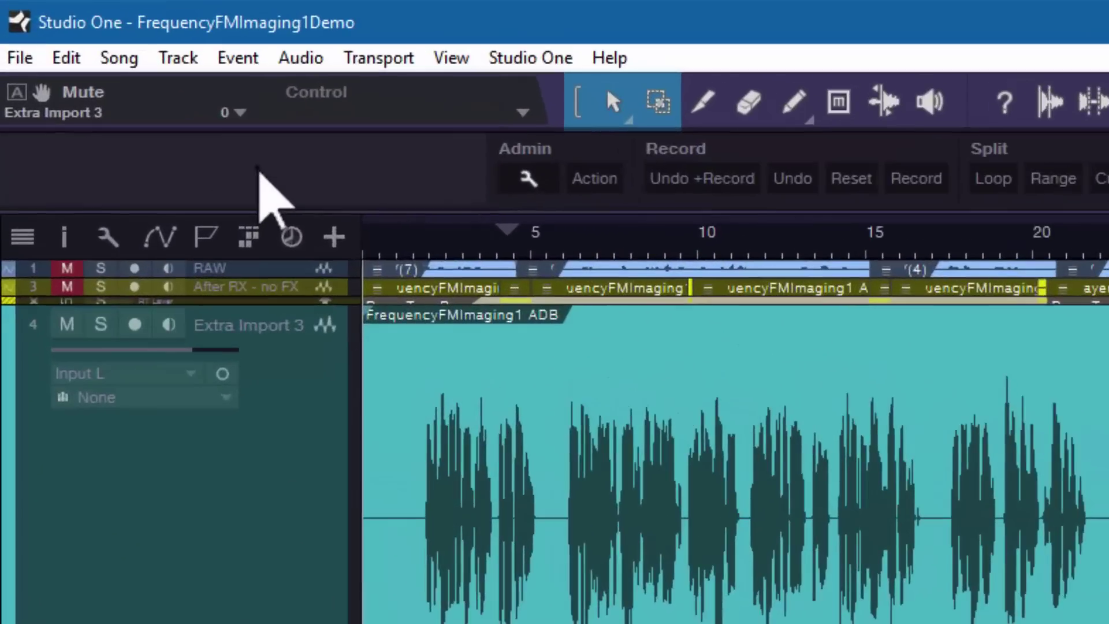
Step: Center the macro toolbar, then align it right, and switch to the MacroToolbarDefault.png screenshot
right_click(259, 169)
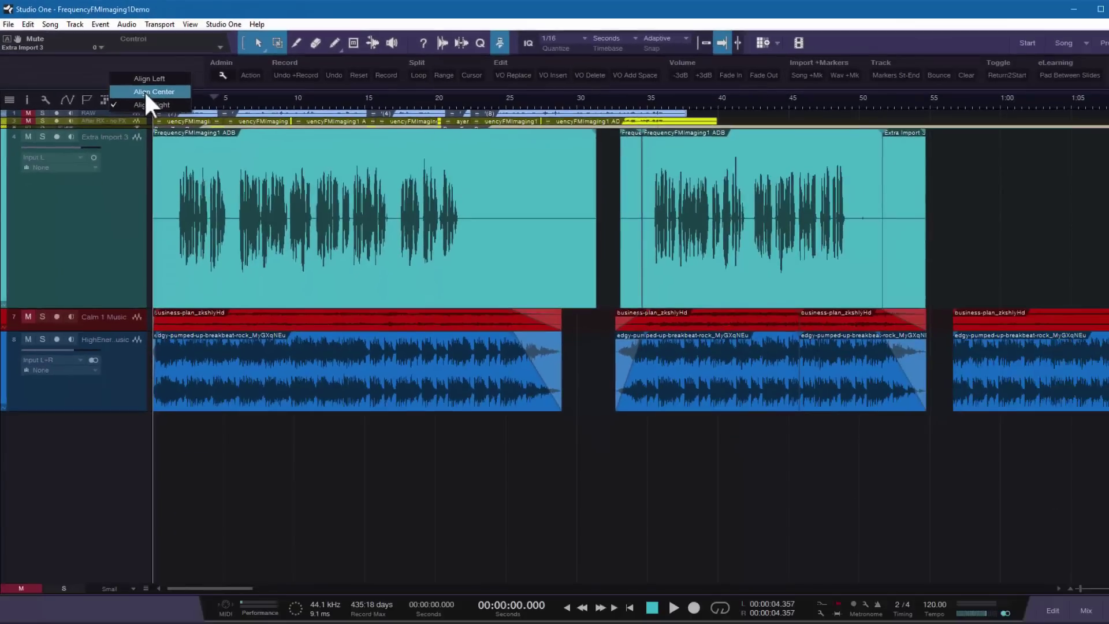
click(145, 92)
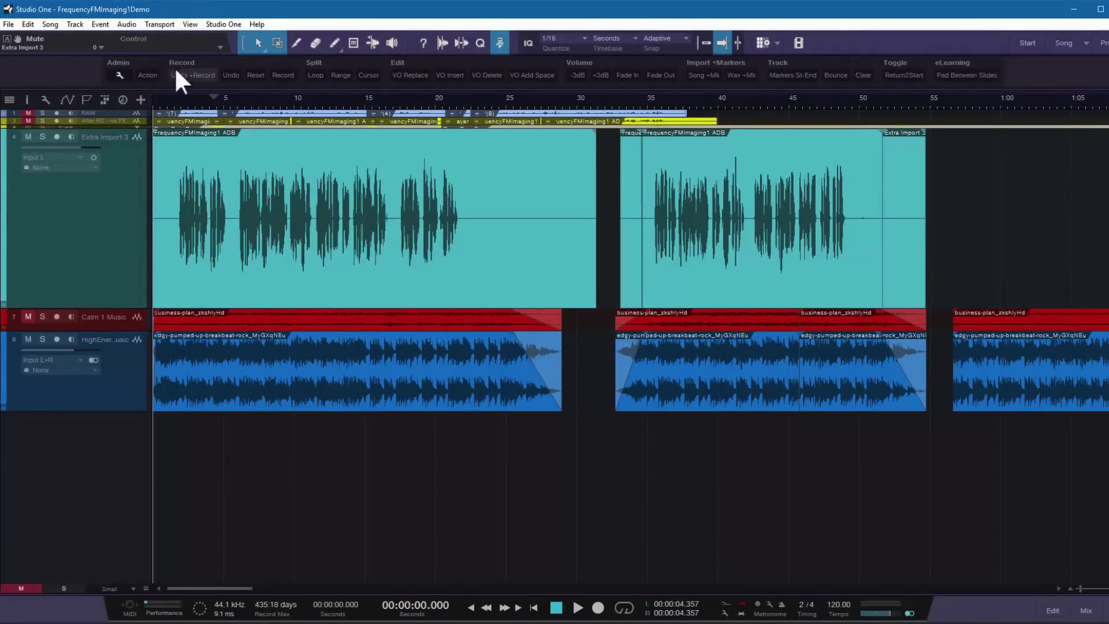
right_click(60, 61)
click(94, 97)
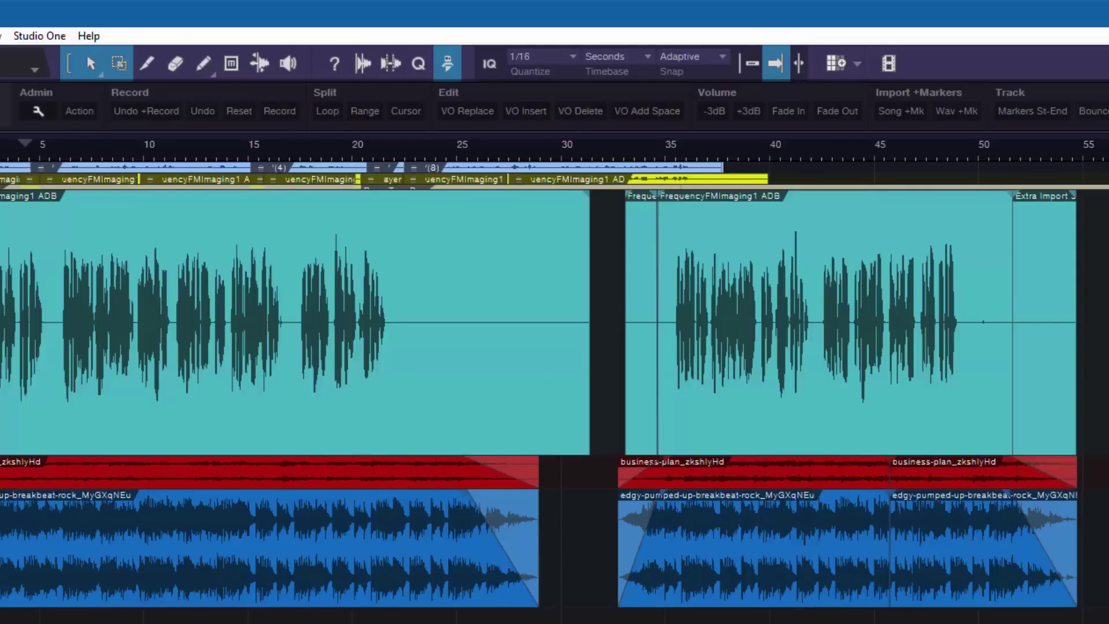
key(alt+Tab)
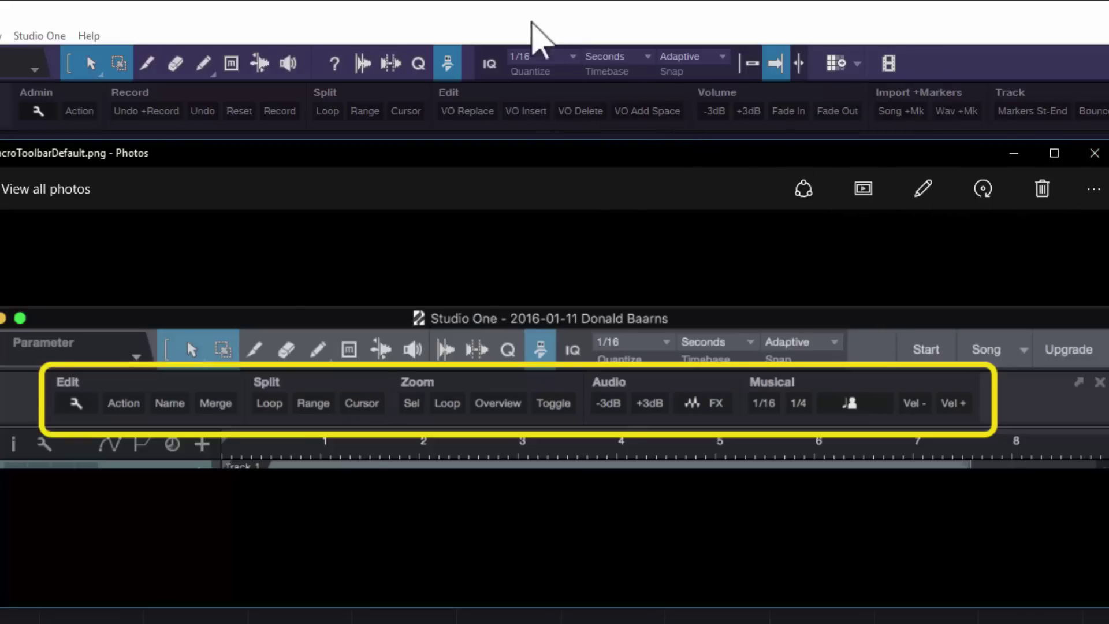
Step: Back in Studio One, add an empty group after the Edit group and another before it
click(530, 19)
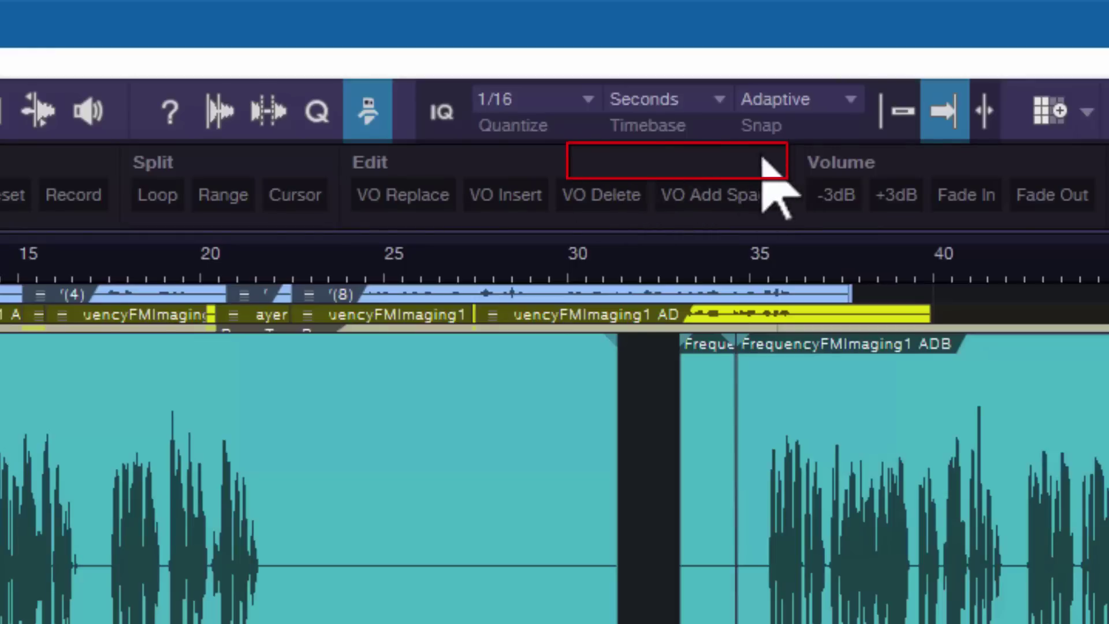
right_click(749, 176)
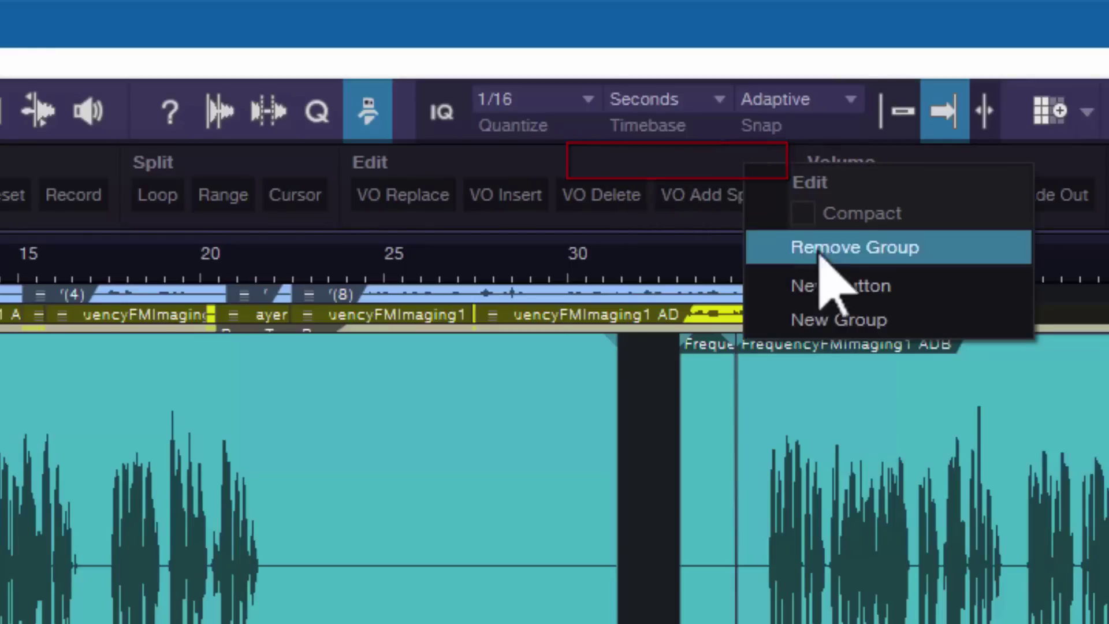
click(831, 319)
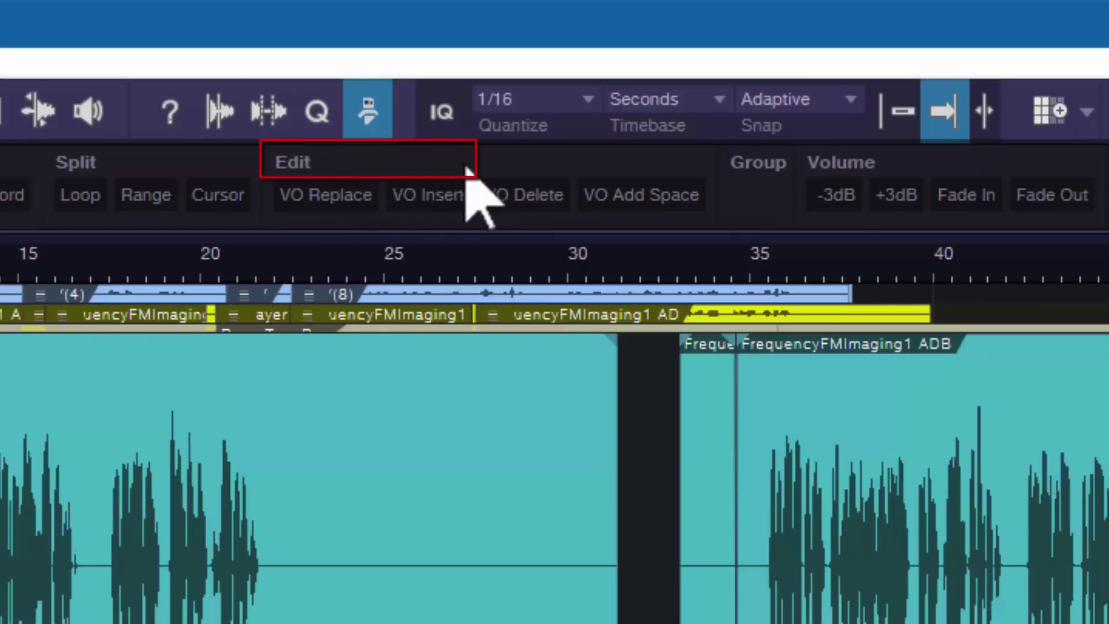
right_click(349, 165)
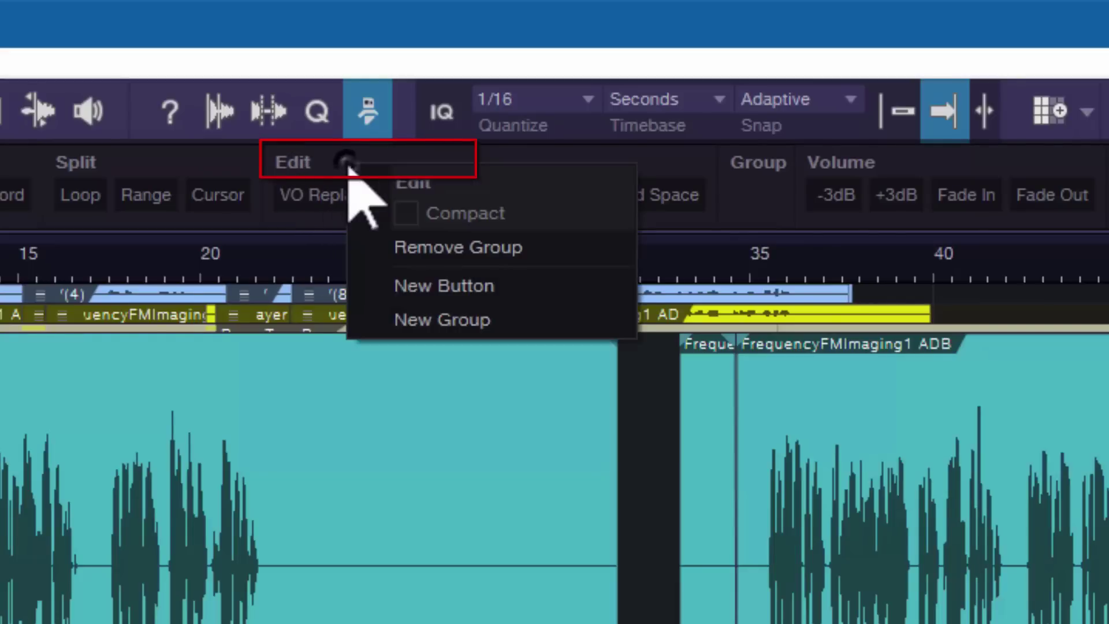
click(412, 319)
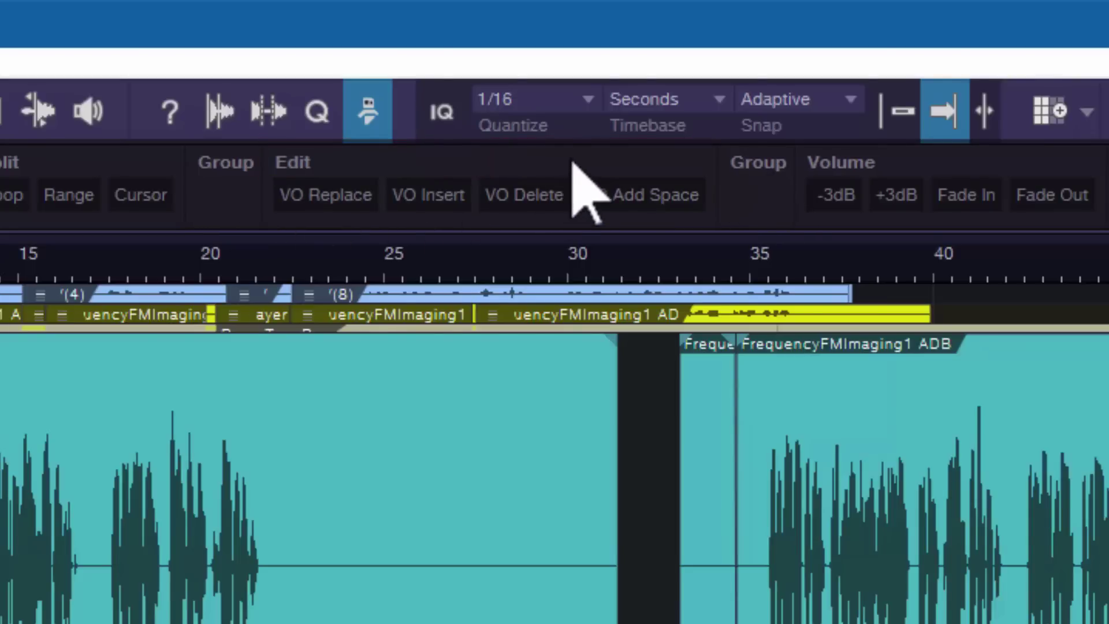
Step: Insert a blank button between VO Delete and VO Add Space, glancing at its Assign options
right_click(572, 158)
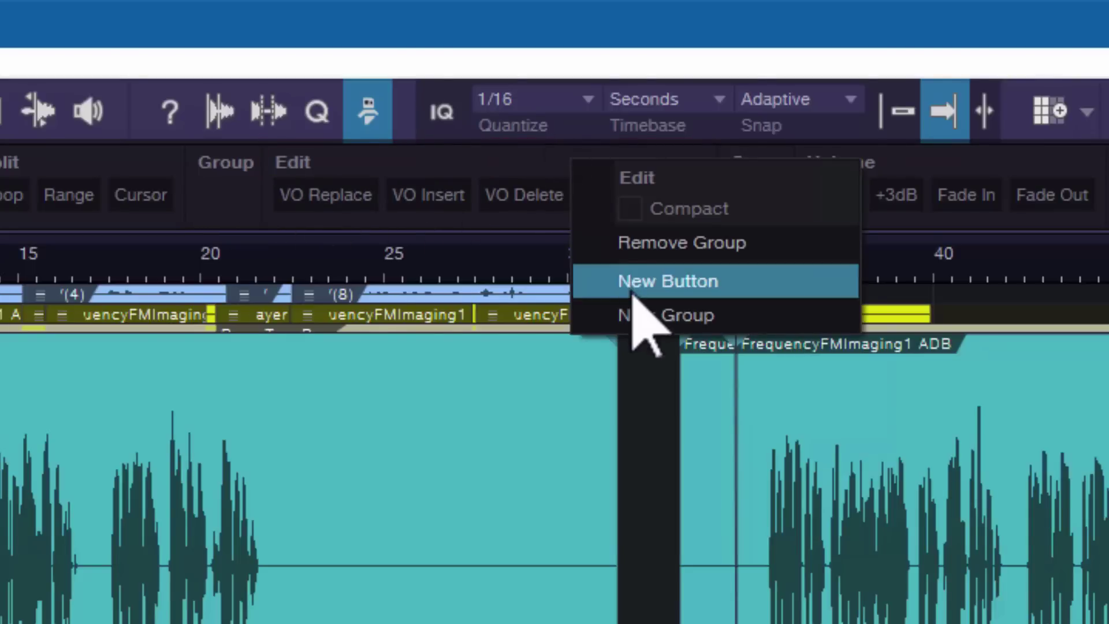
click(634, 290)
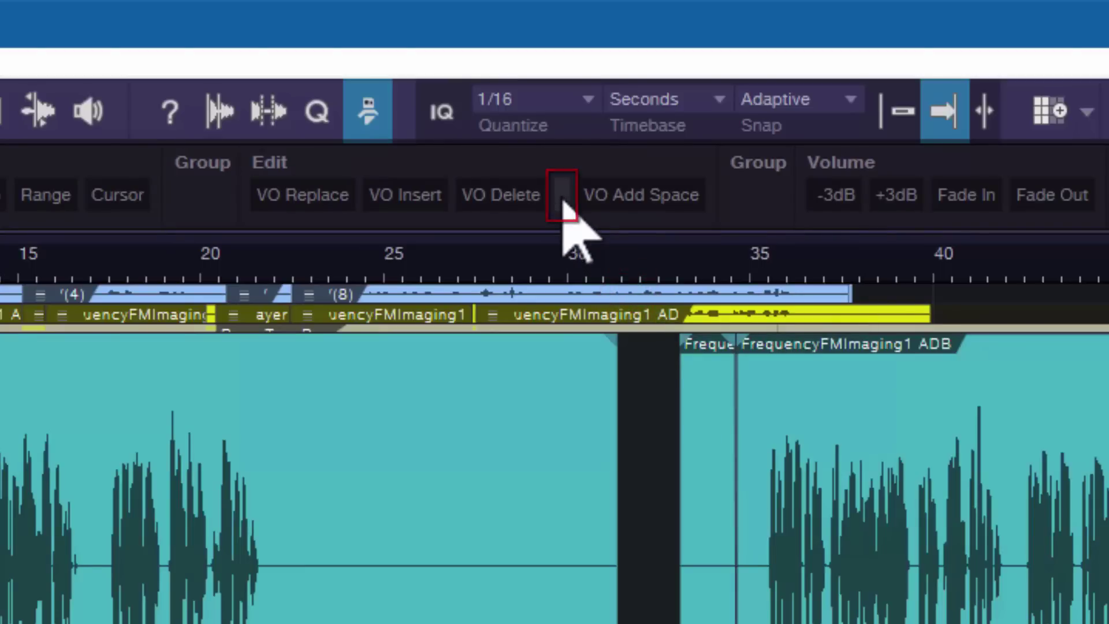
right_click(564, 199)
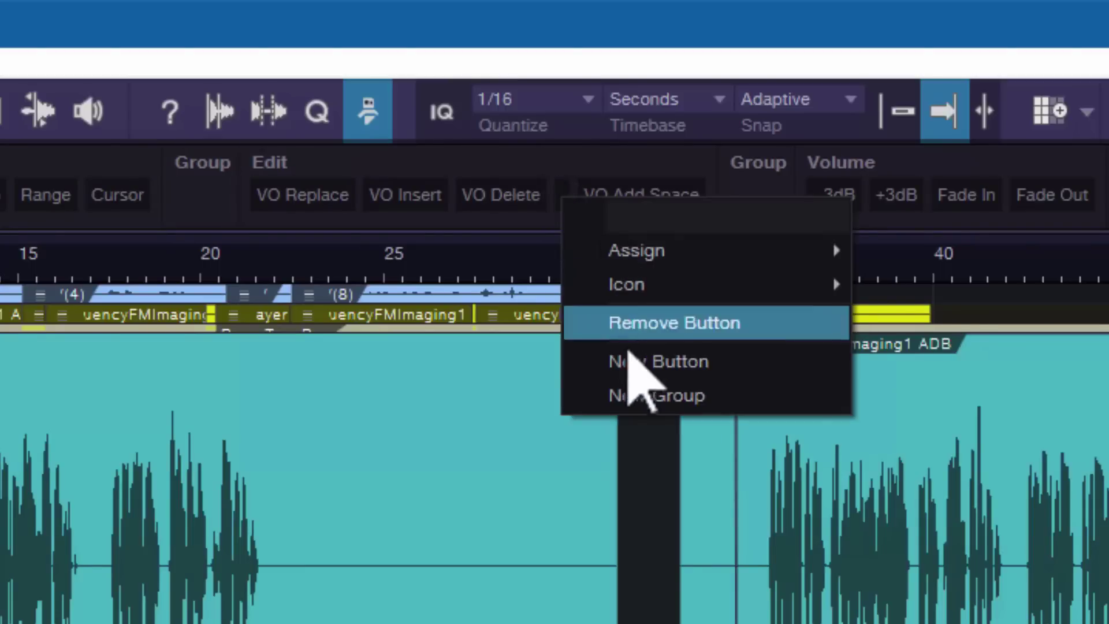
mouse_move(645, 242)
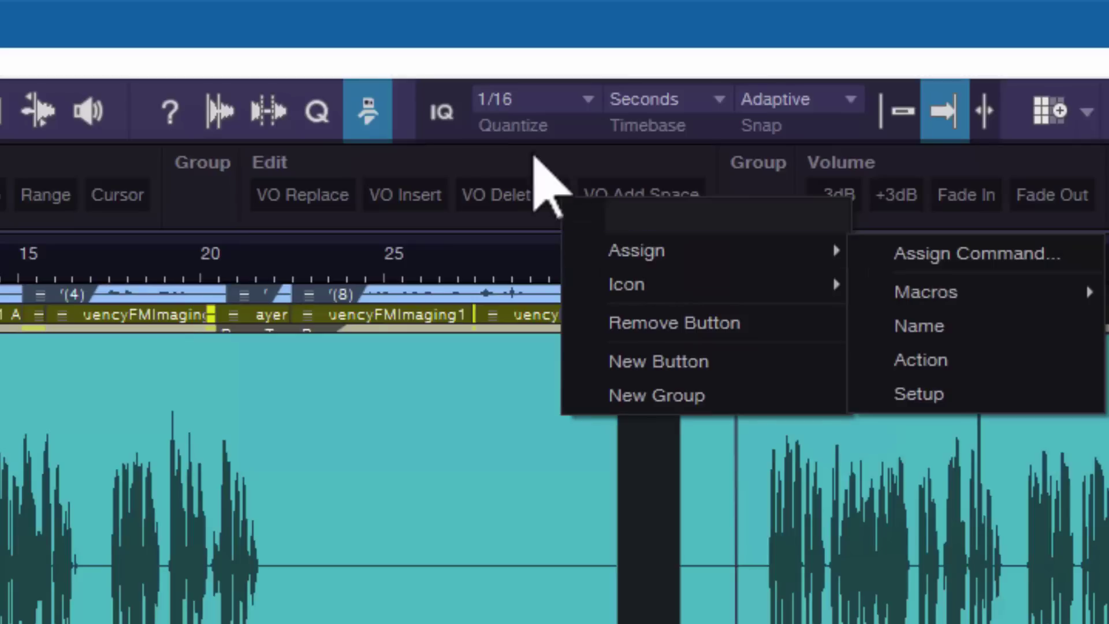
click(510, 156)
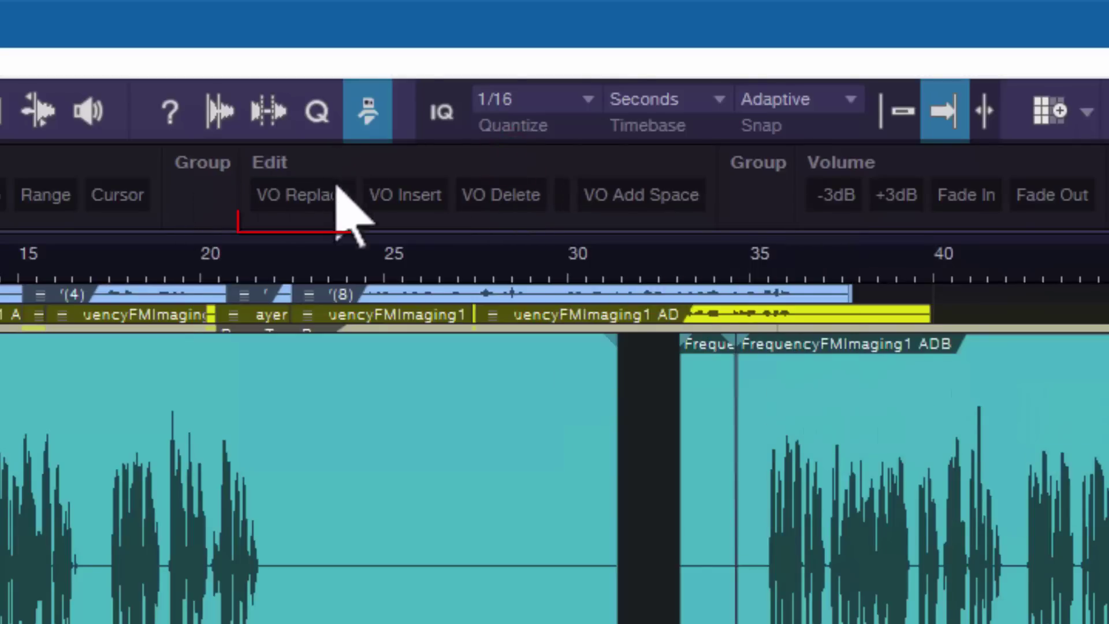
right_click(328, 223)
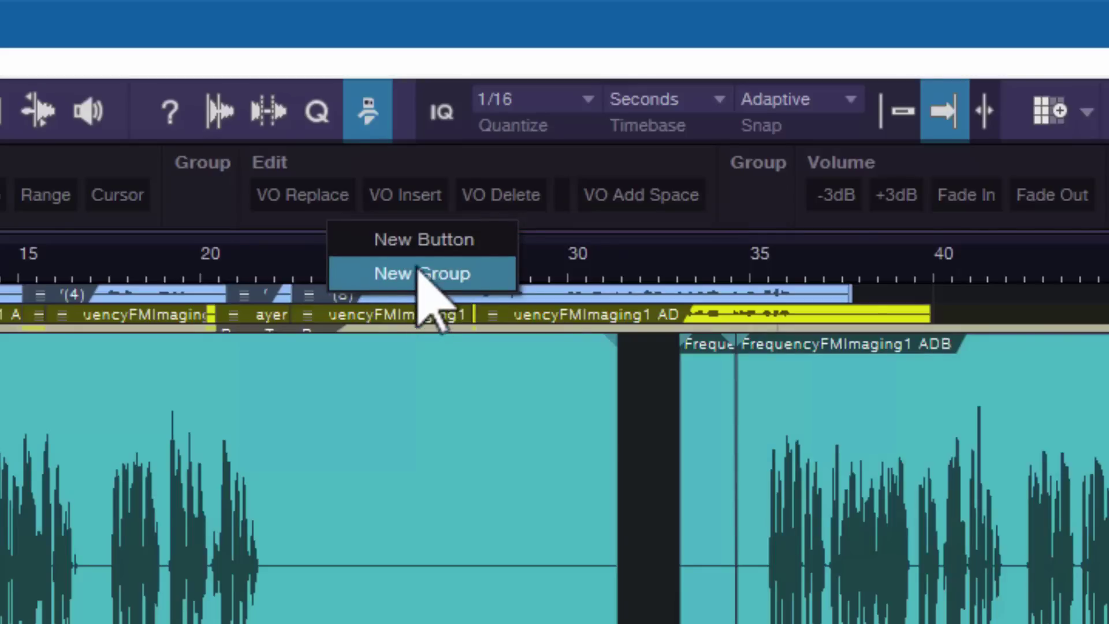
Step: Remove the extra empty group to the right of the Edit group
right_click(390, 162)
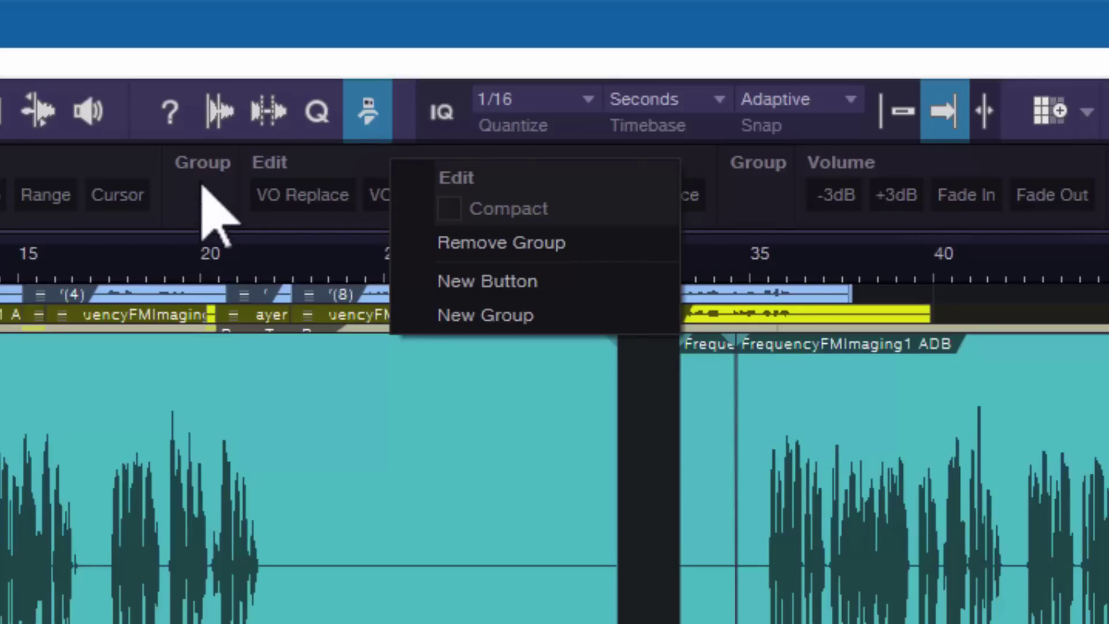
click(196, 202)
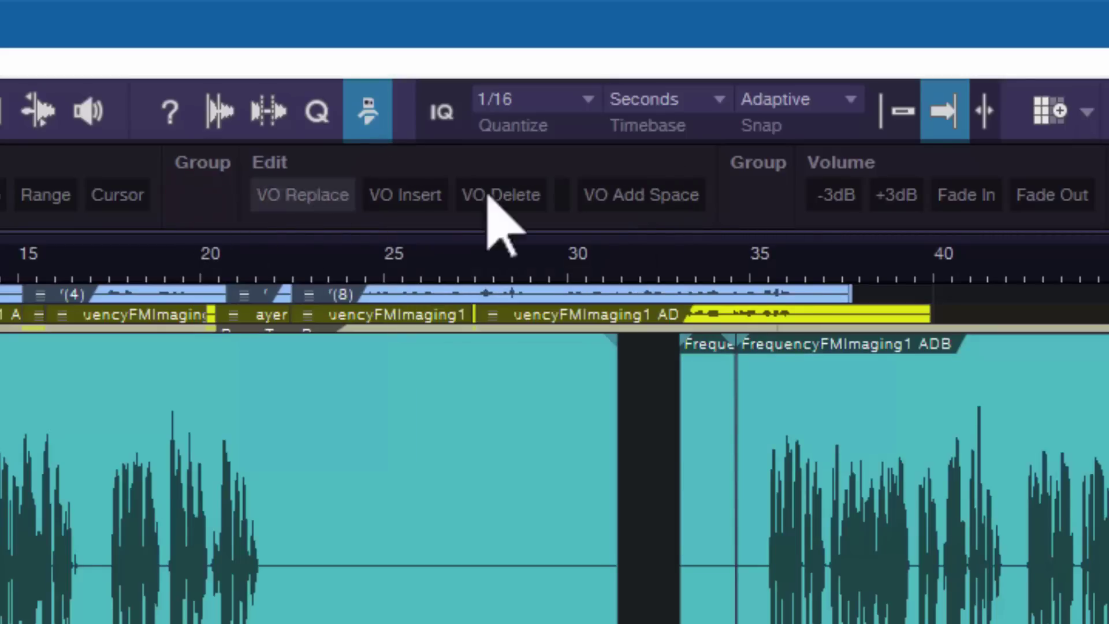
right_click(751, 200)
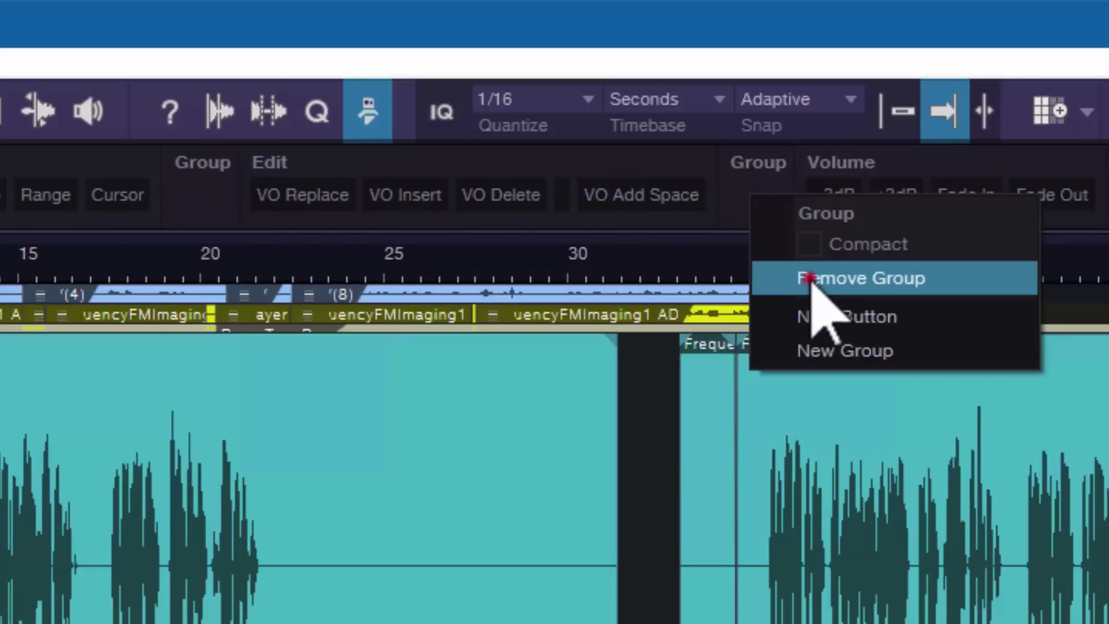
click(808, 279)
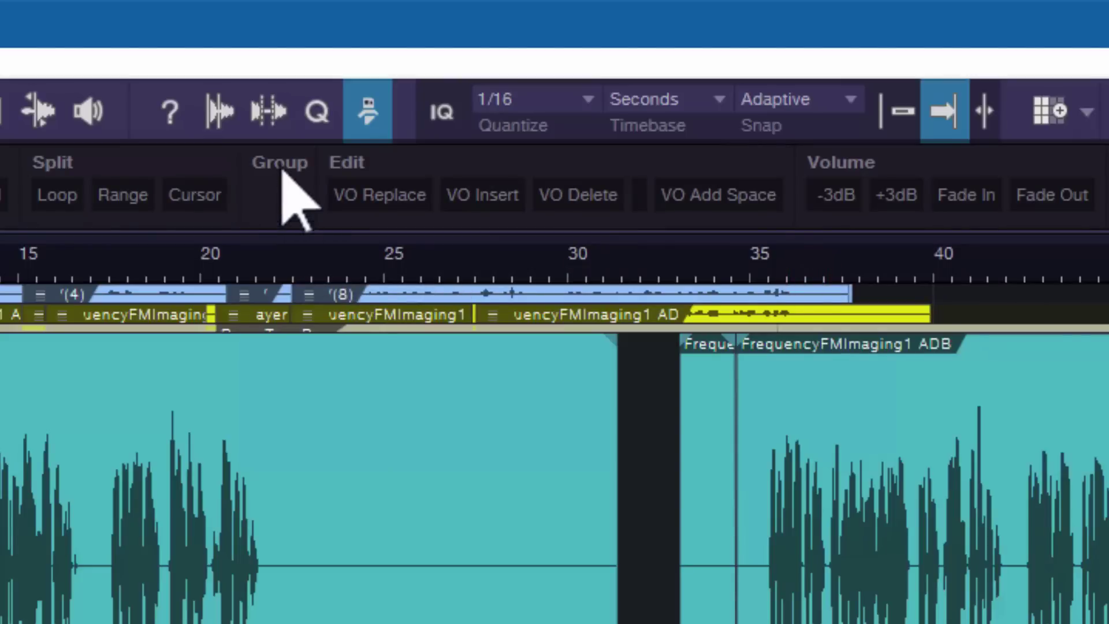
Step: Rename the remaining empty group 'Fantastic Group' and add a blank button to it
right_click(281, 202)
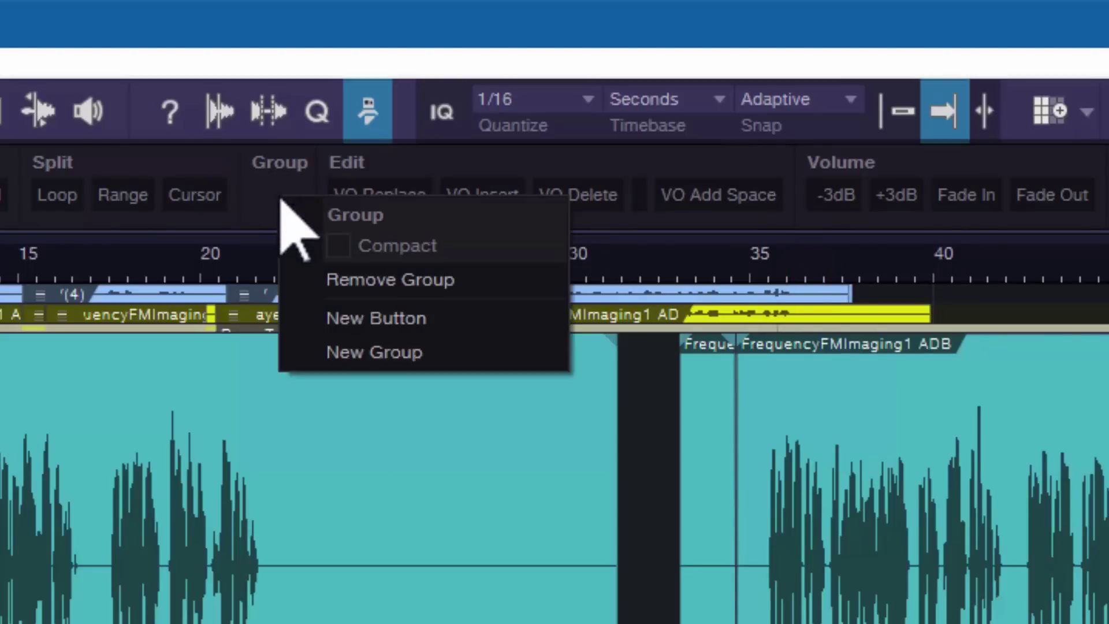
double_click(354, 214)
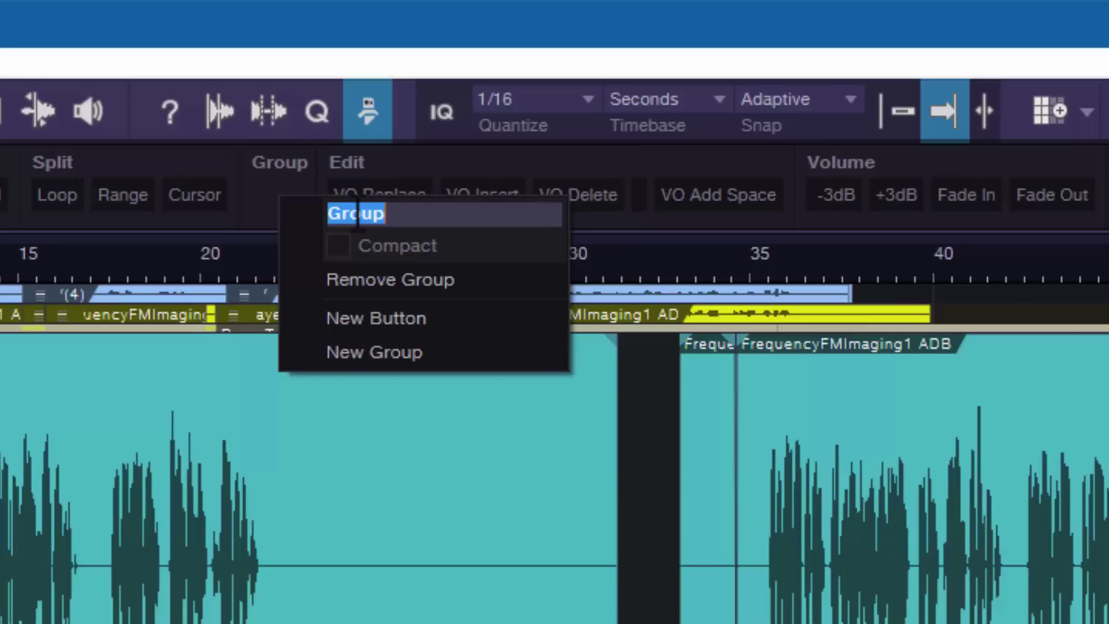
text(Far)
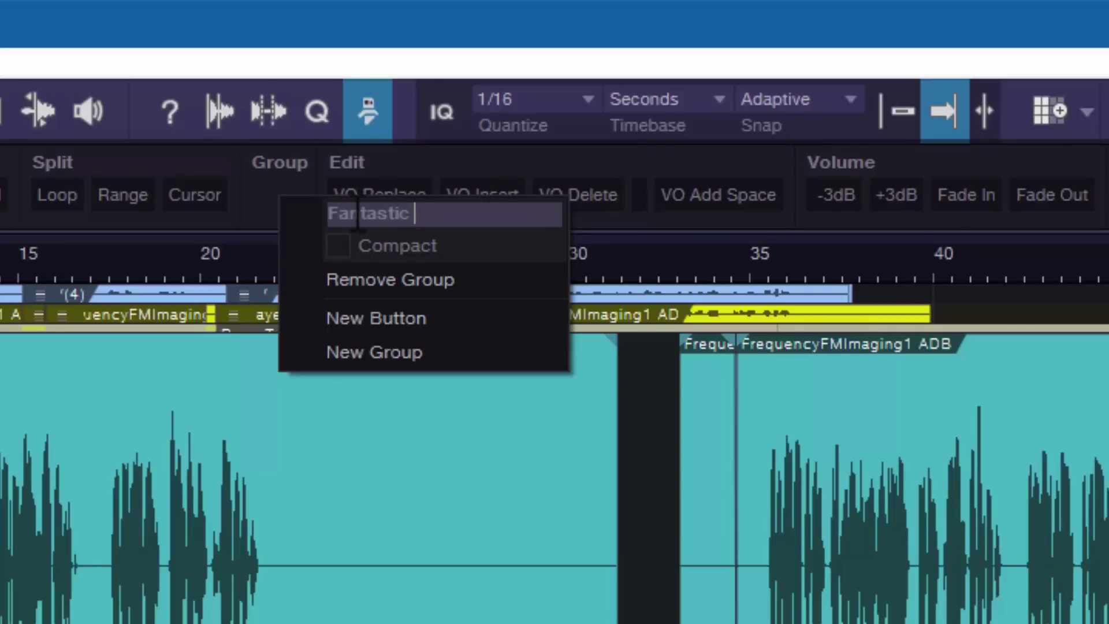
key(Return)
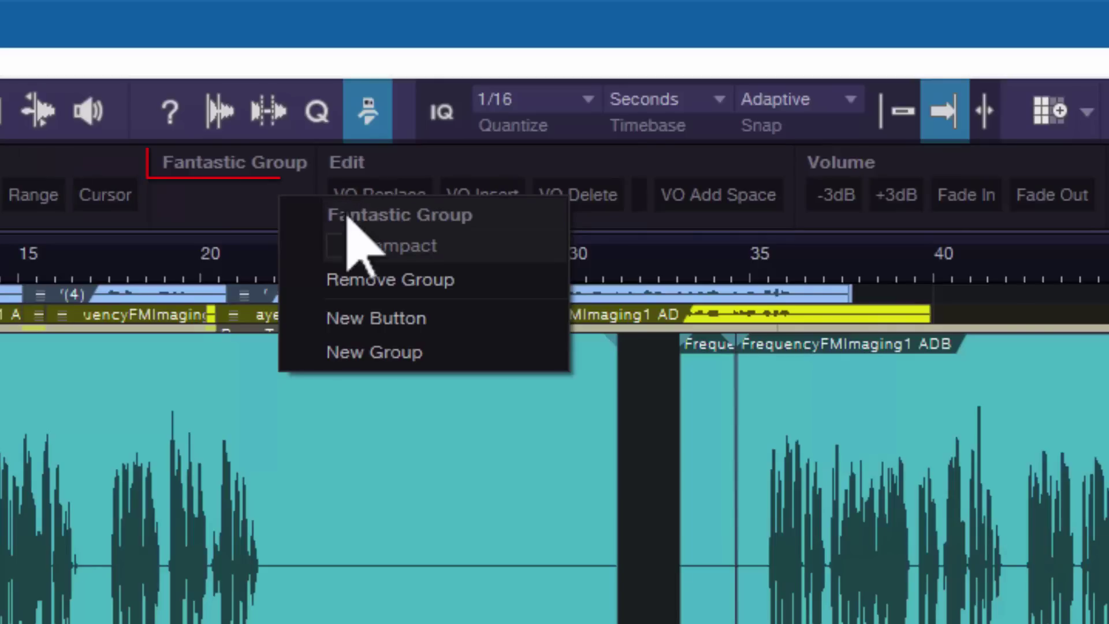
right_click(204, 203)
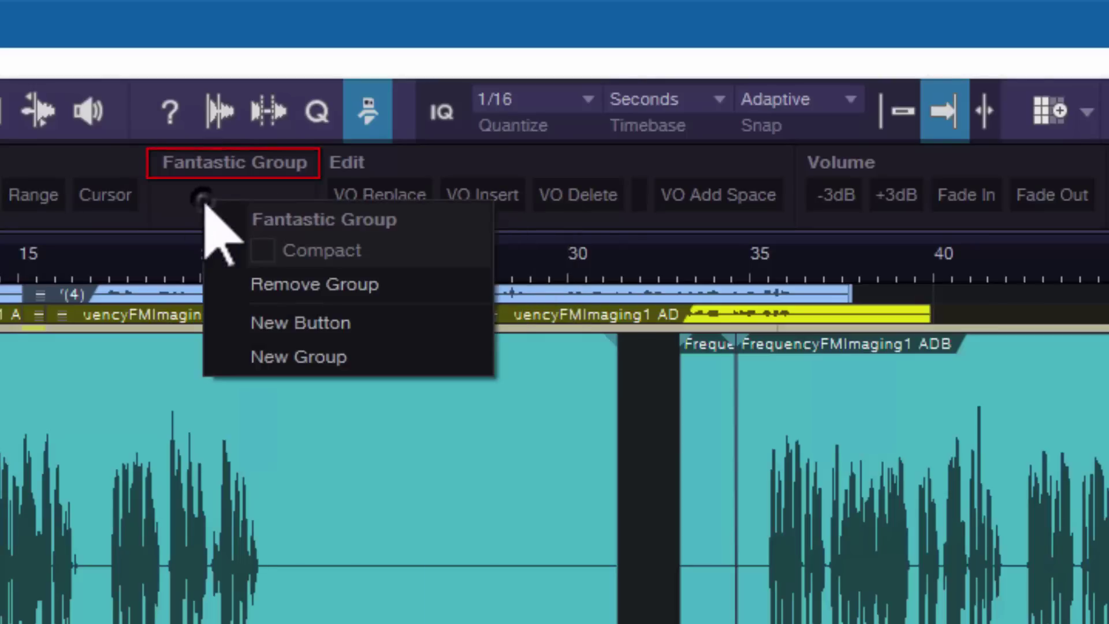
click(326, 316)
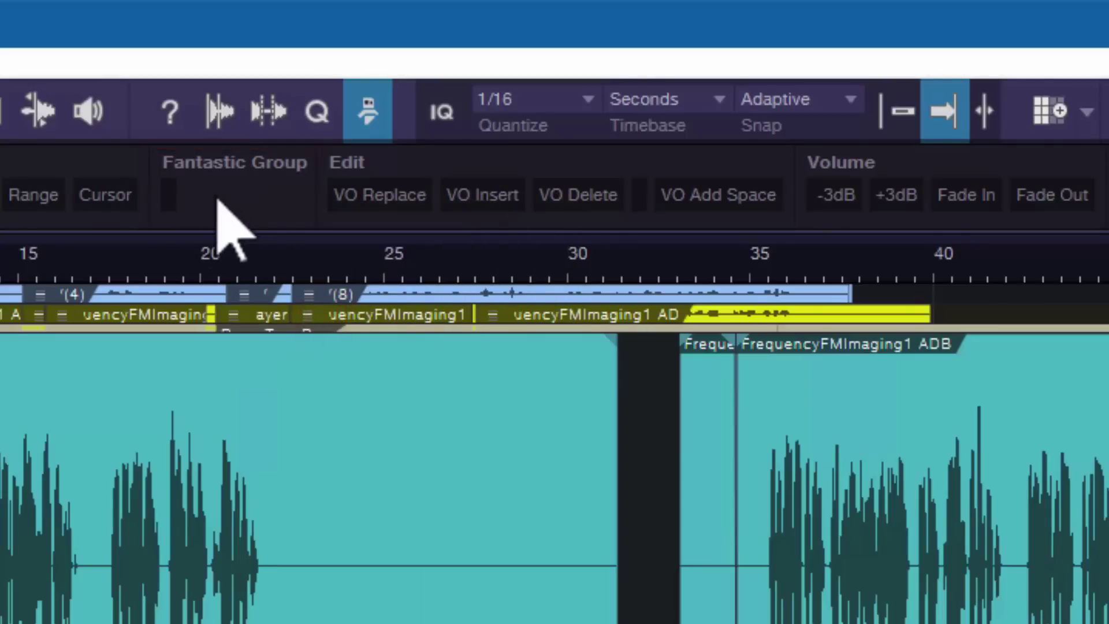
Step: Add another empty button to Fantastic Group and browse Assign Command, Macros and Setup options
right_click(213, 205)
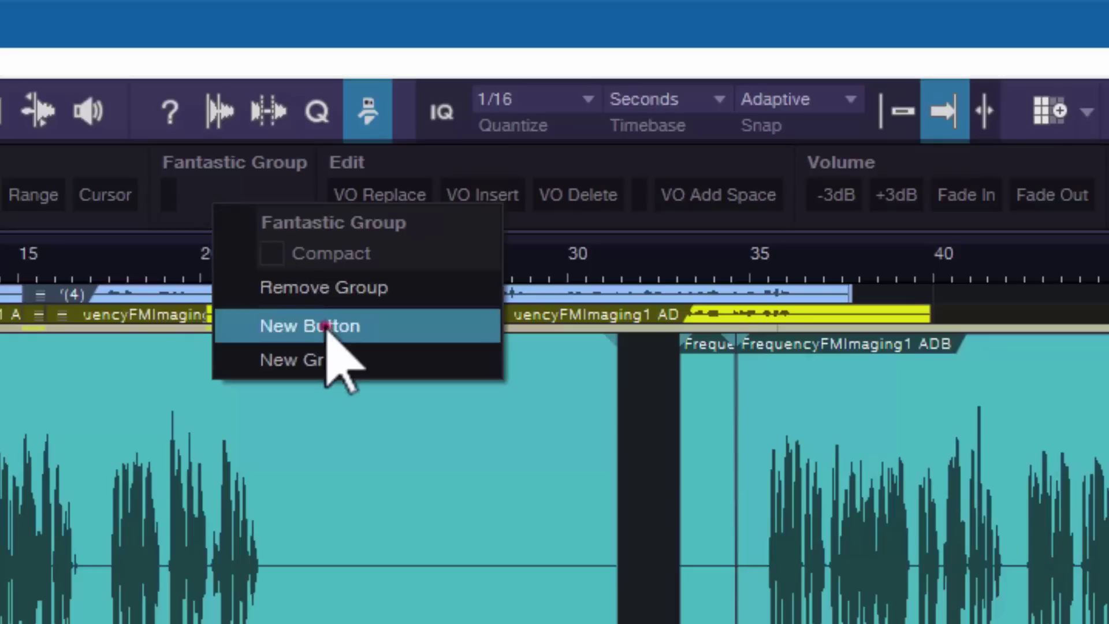
click(326, 327)
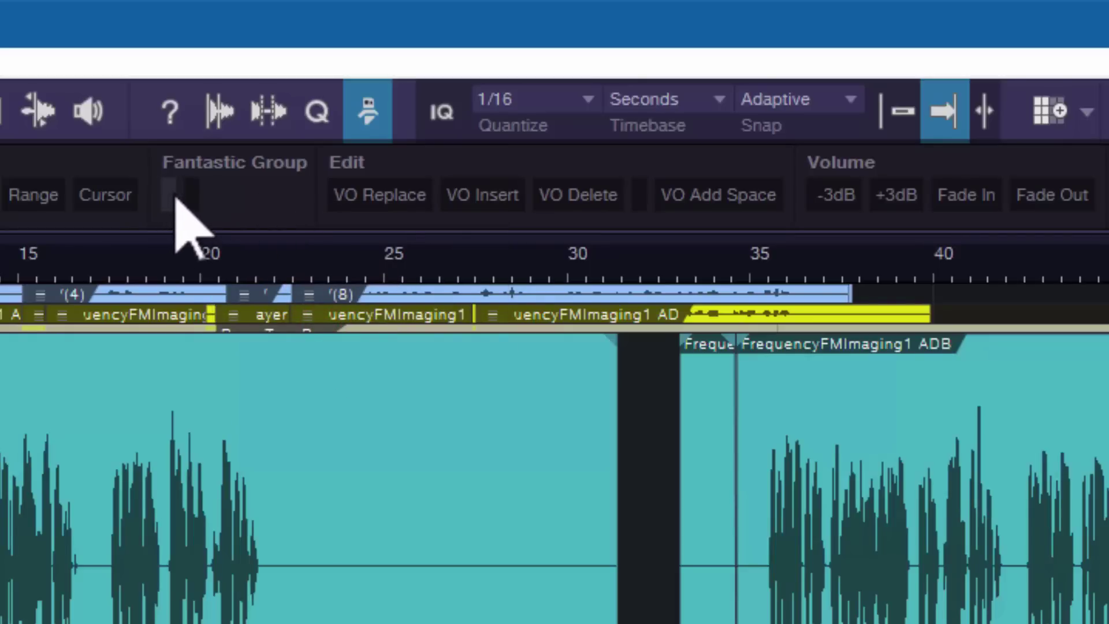
right_click(167, 187)
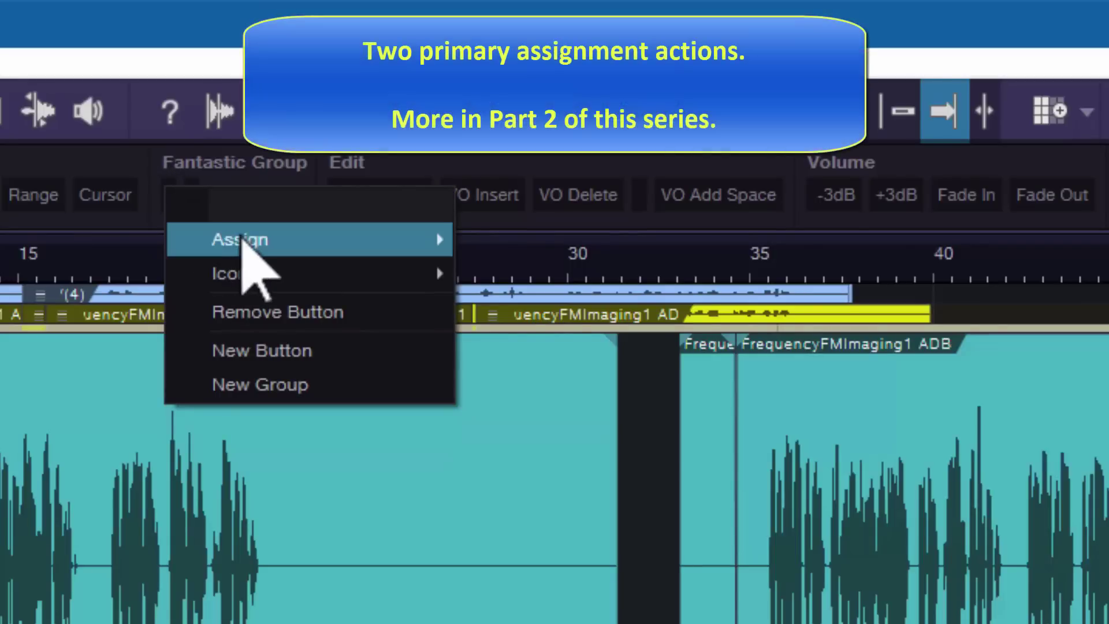
mouse_move(243, 240)
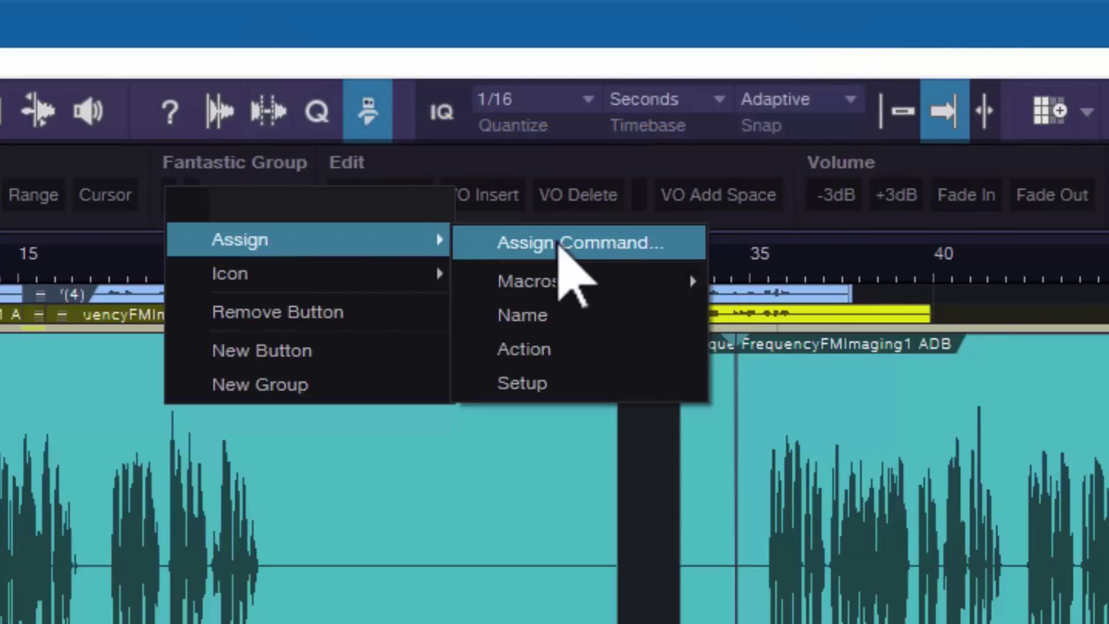
mouse_move(573, 275)
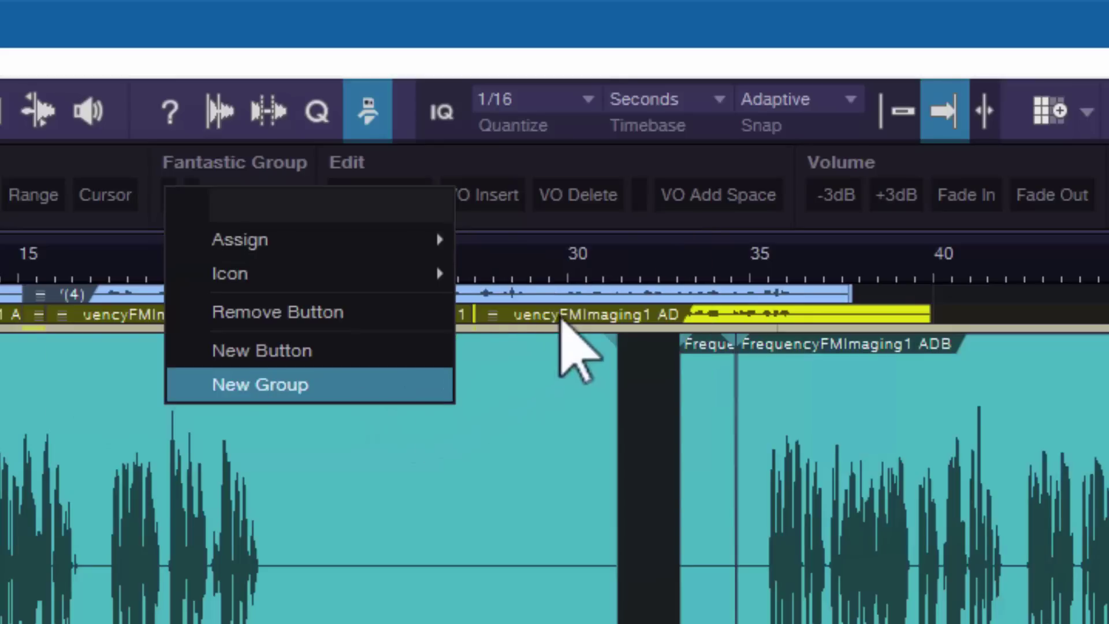
mouse_move(387, 277)
mouse_move(393, 235)
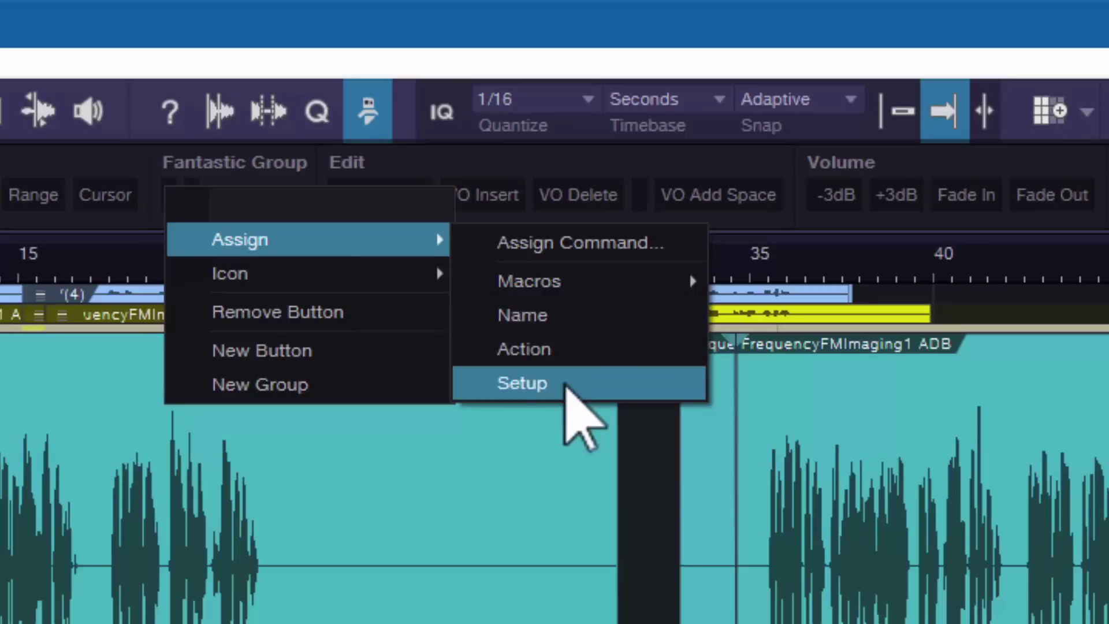
mouse_move(533, 278)
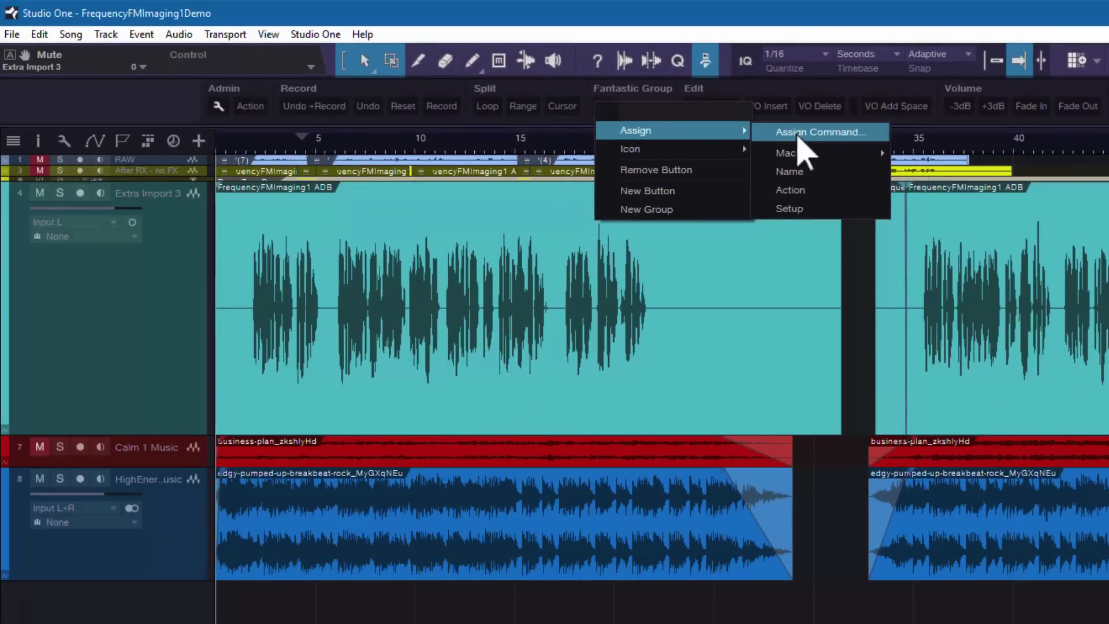
Step: Select 22.27–23.19 s on Extra Import 3, run Delete Time, then undo it
click(446, 15)
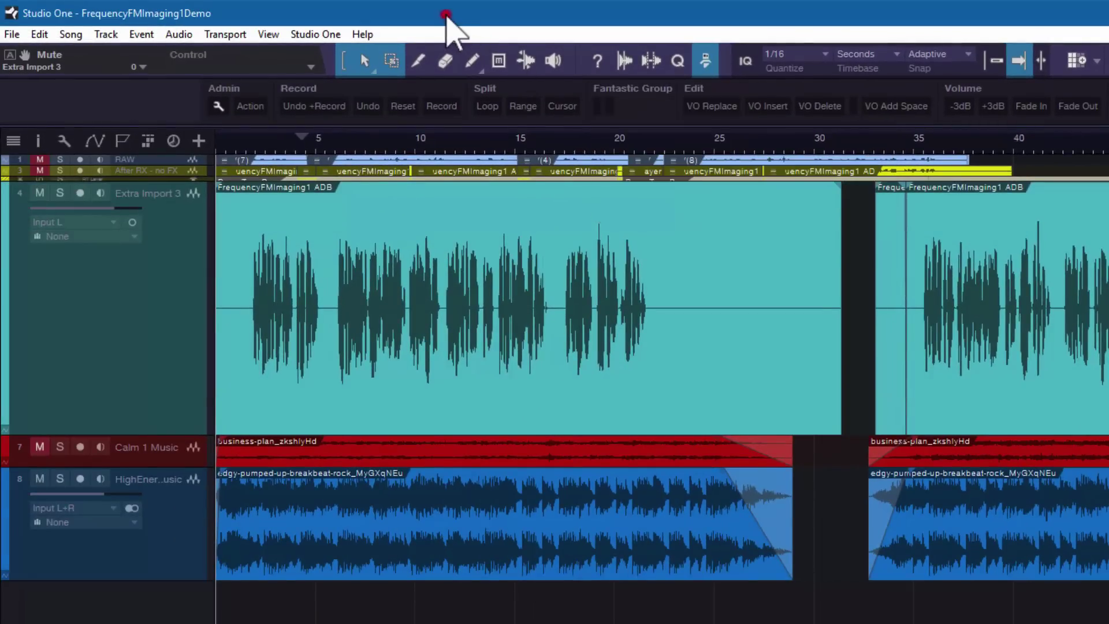
click(39, 35)
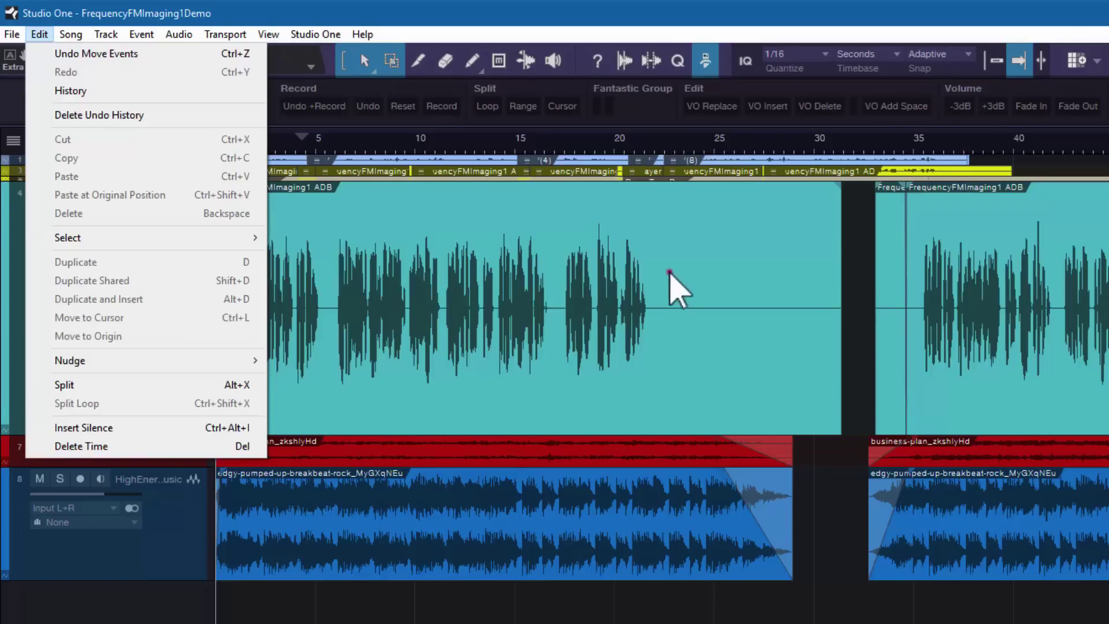
click(665, 266)
drag(658, 259, 698, 264)
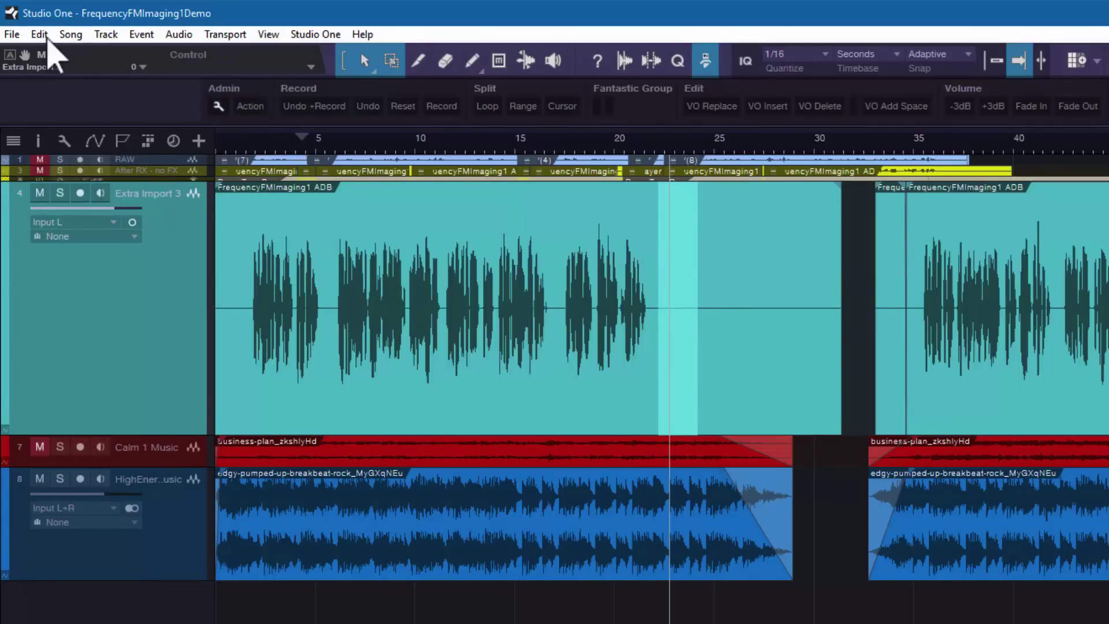
click(47, 37)
click(70, 449)
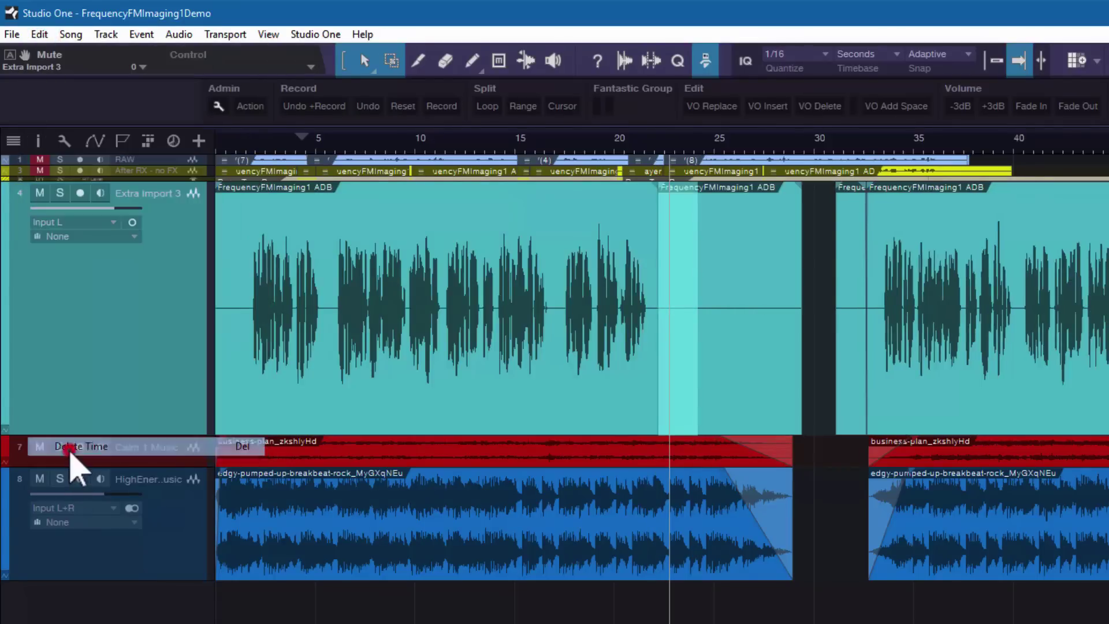
click(688, 385)
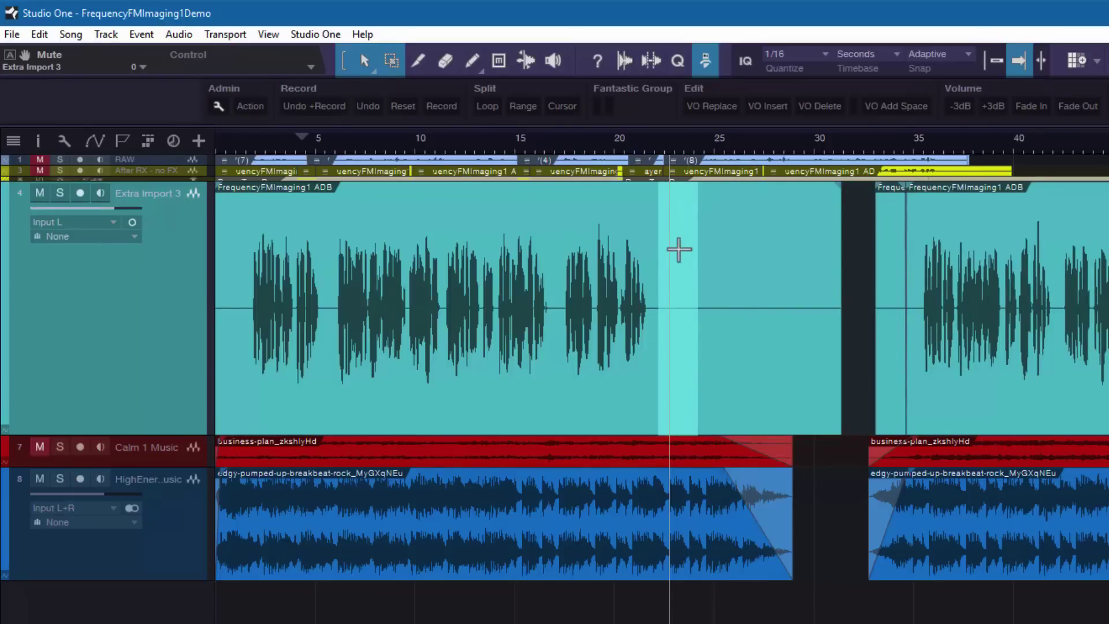
Step: Assign the Delete Time command to the empty Fantastic Group button
right_click(597, 110)
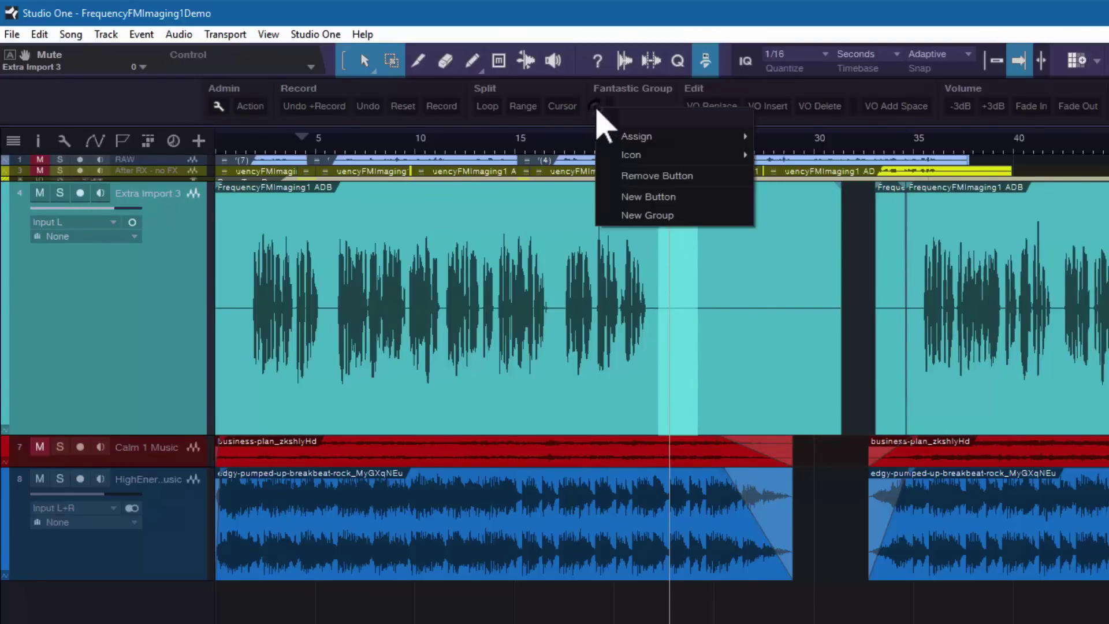
mouse_move(725, 138)
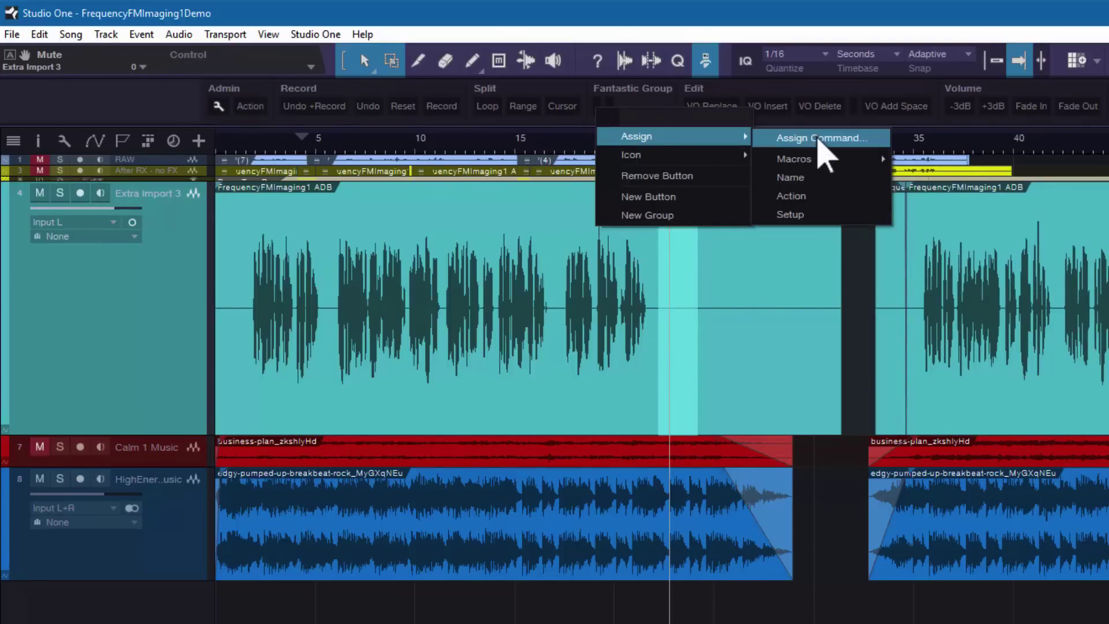
click(819, 140)
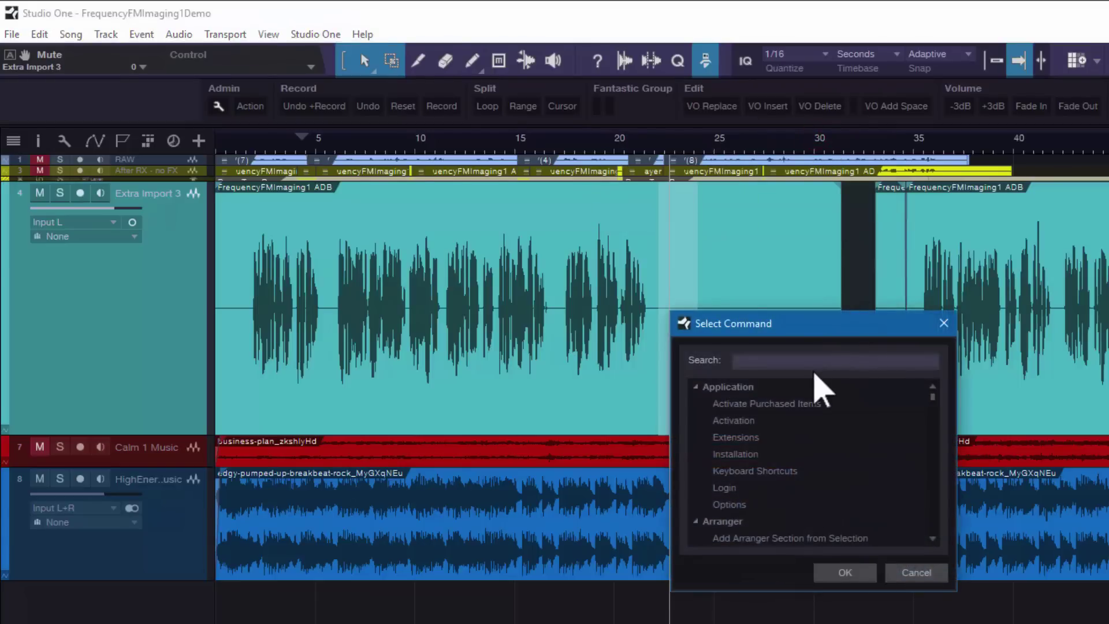
text(del)
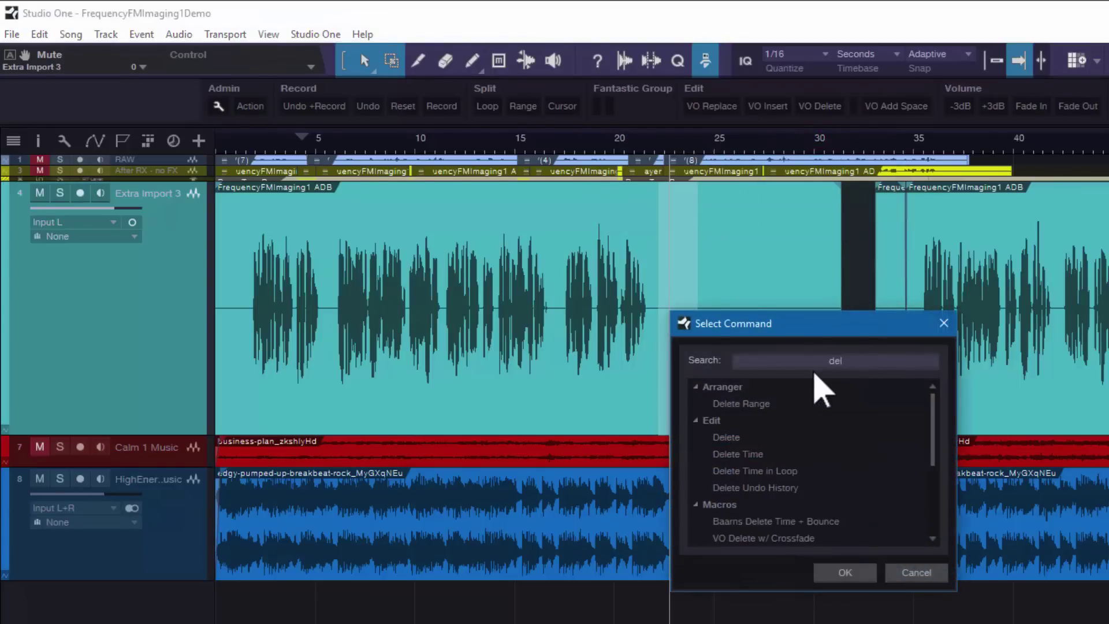
text(et)
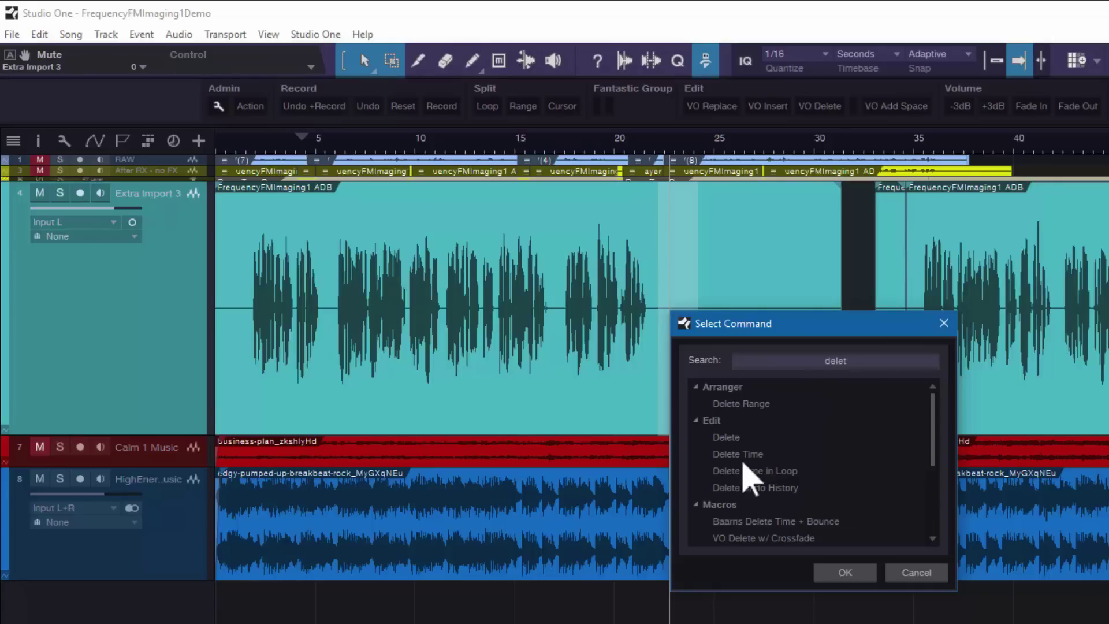
click(739, 457)
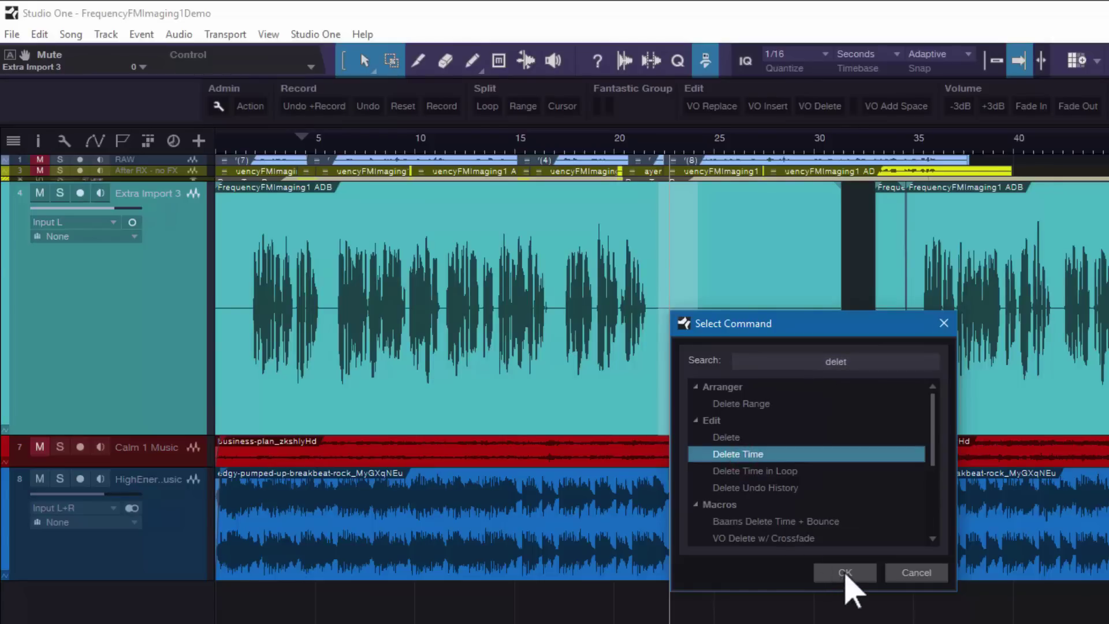
click(844, 574)
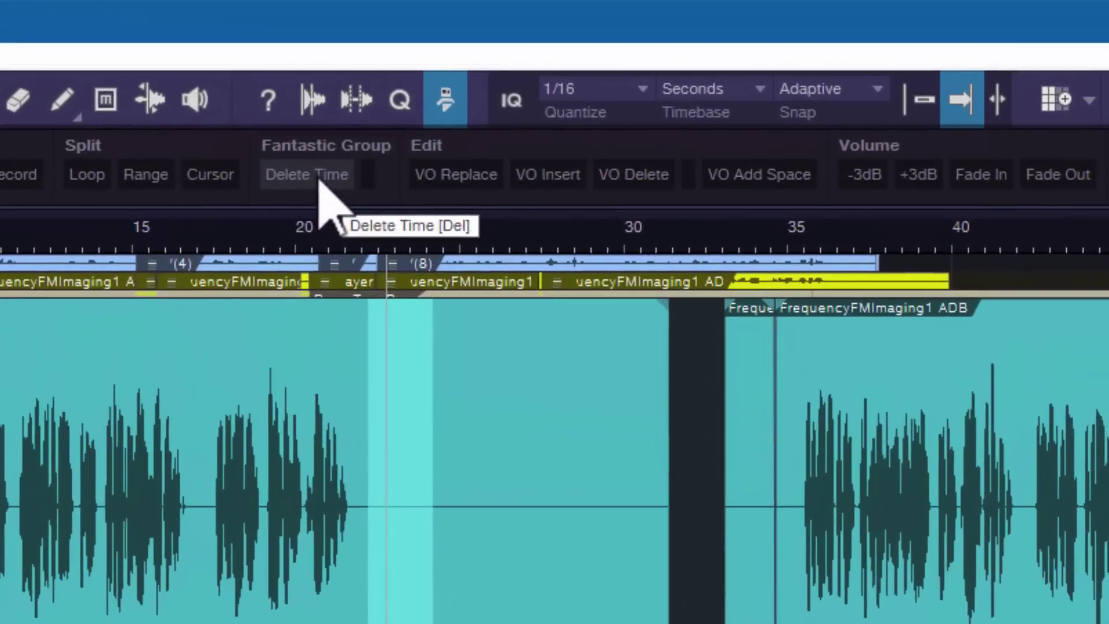
Step: Rename the Delete Time button to 'DT'
right_click(291, 176)
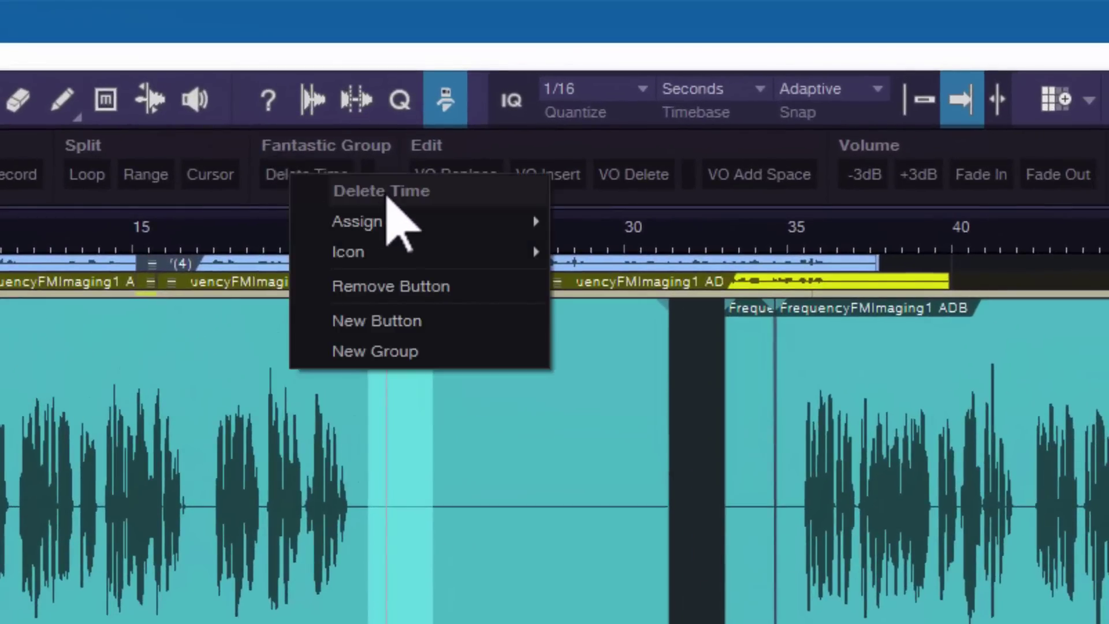
click(449, 192)
mouse_move(489, 222)
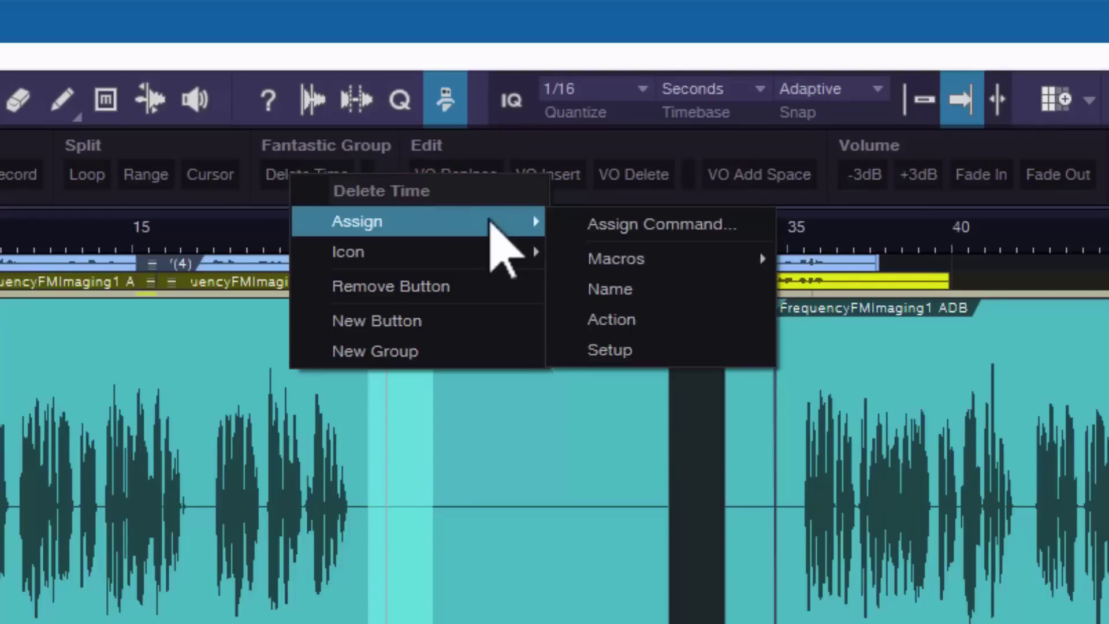
click(459, 190)
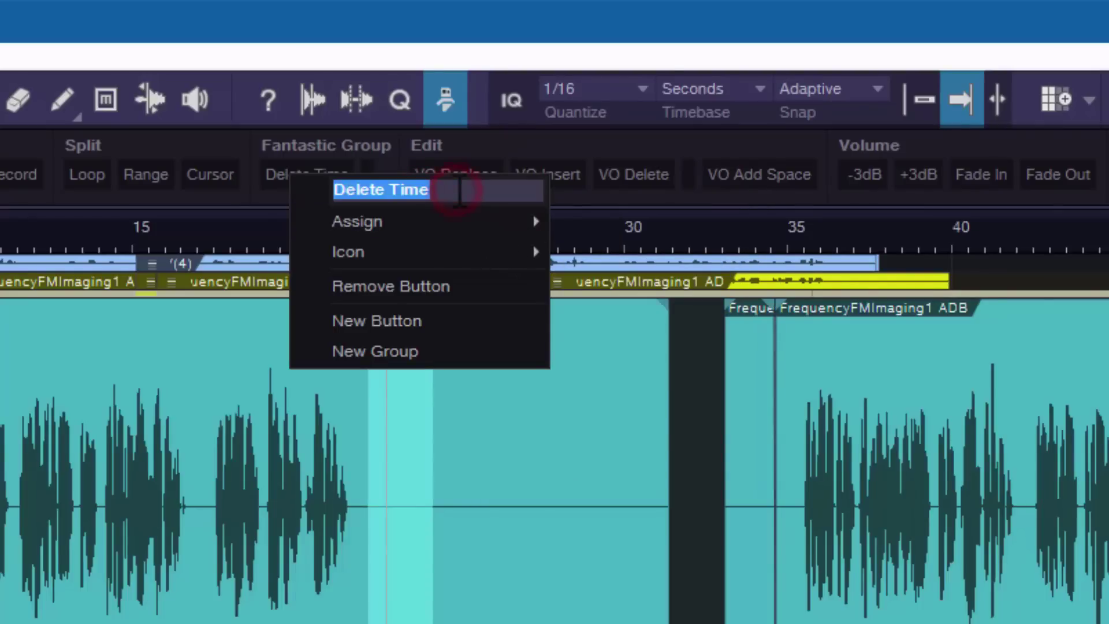
text(DT)
key(Return)
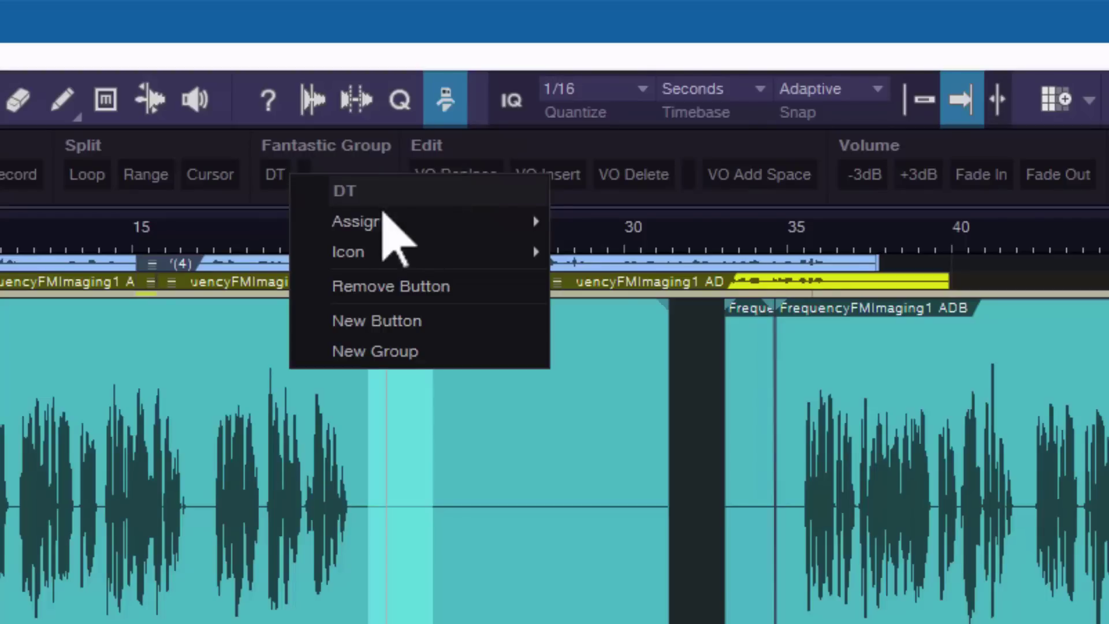
click(316, 23)
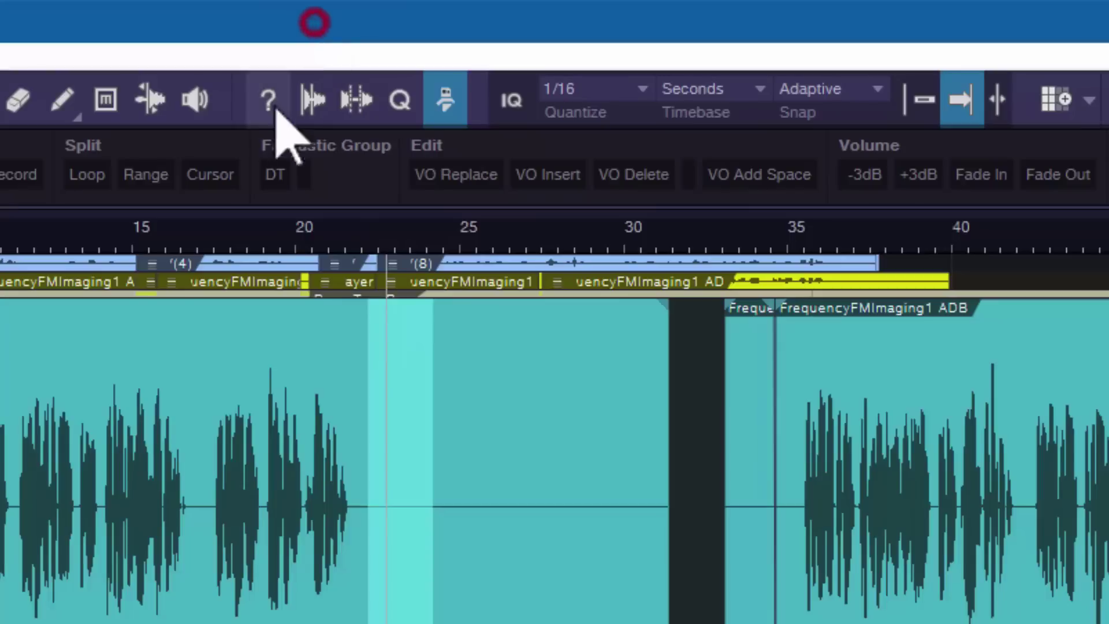
Step: Assign the 'Insert Copied Audio to Cursor on Active Track' macro to the remaining empty button
right_click(305, 176)
mouse_move(398, 225)
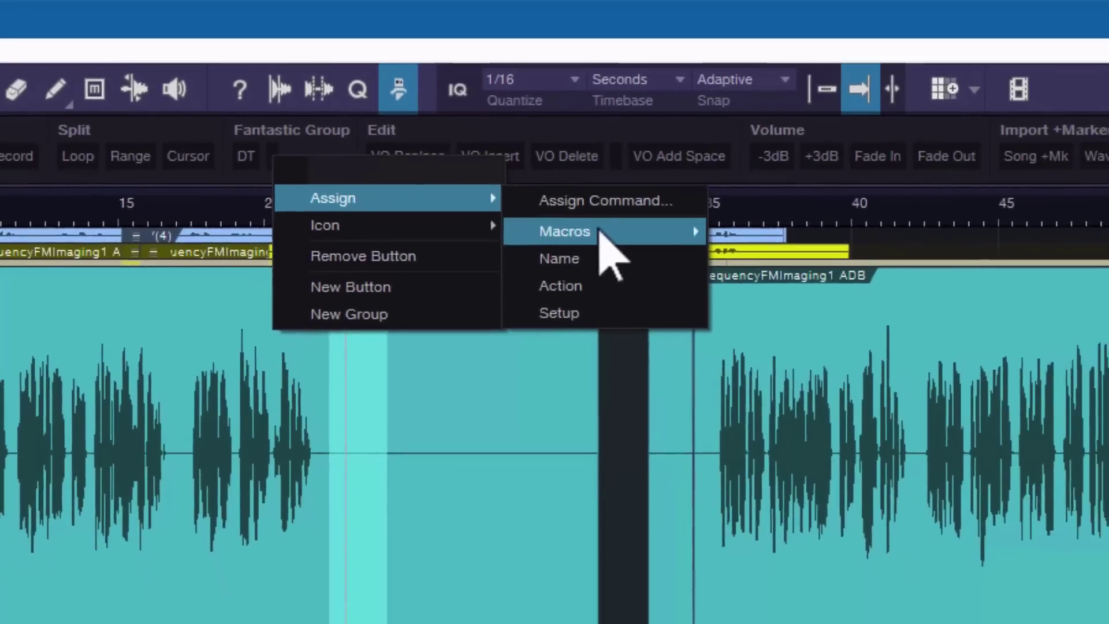
mouse_move(600, 231)
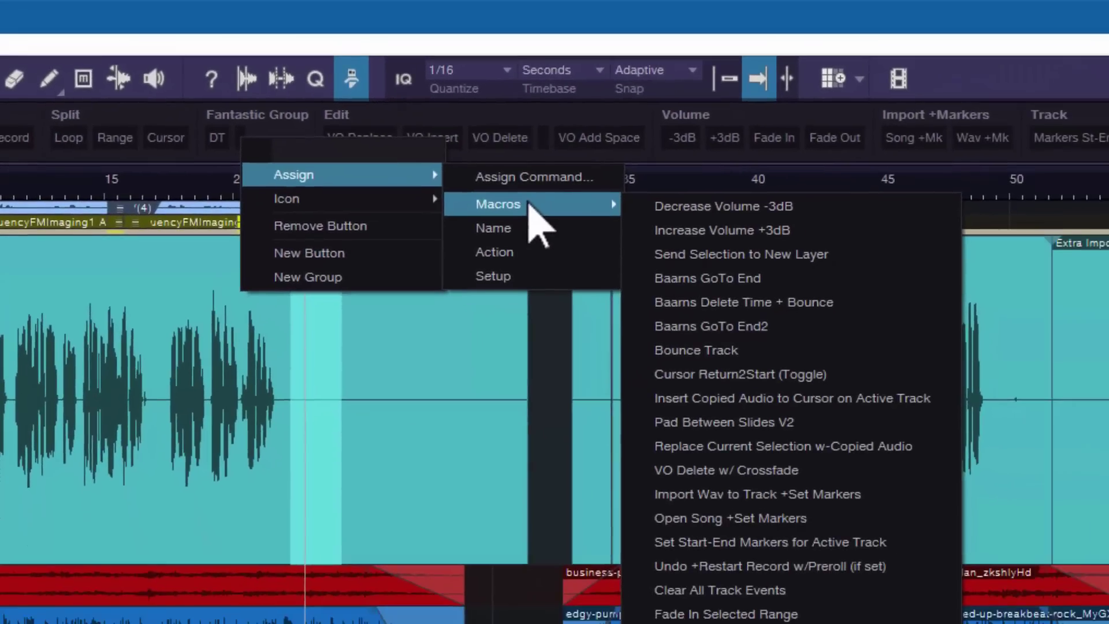
click(746, 404)
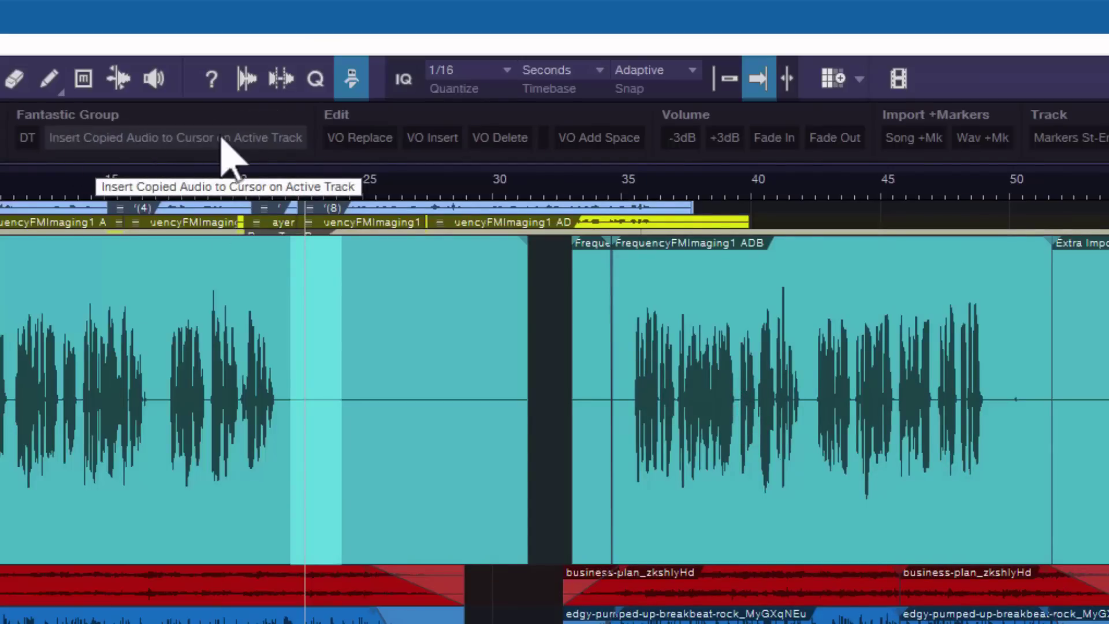
Step: Rename that macro button to 'VO Insert'
right_click(102, 141)
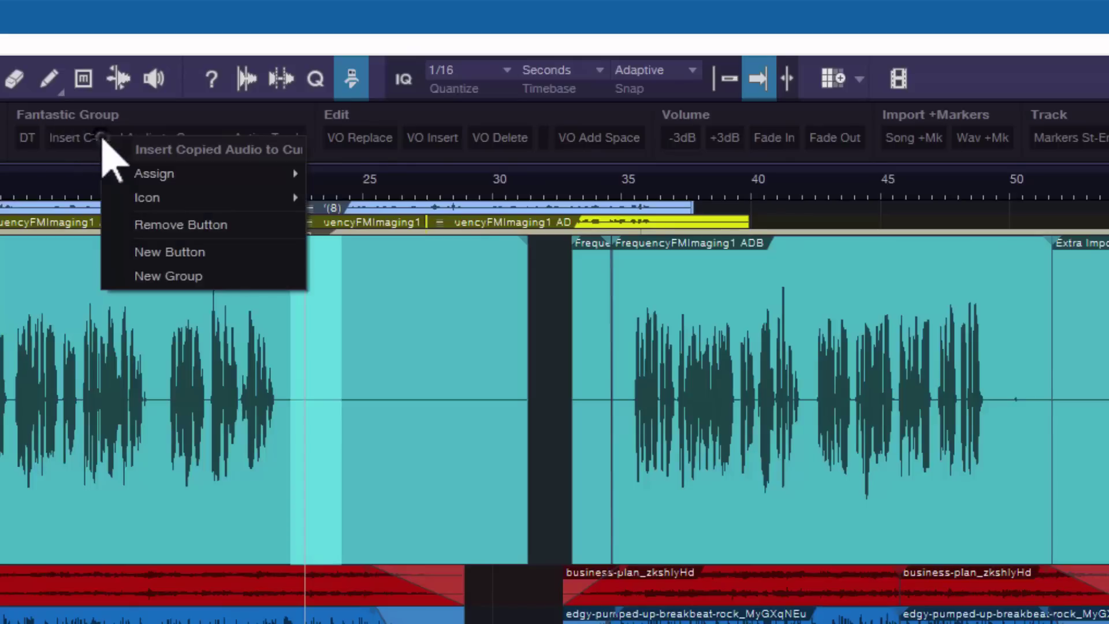
click(162, 149)
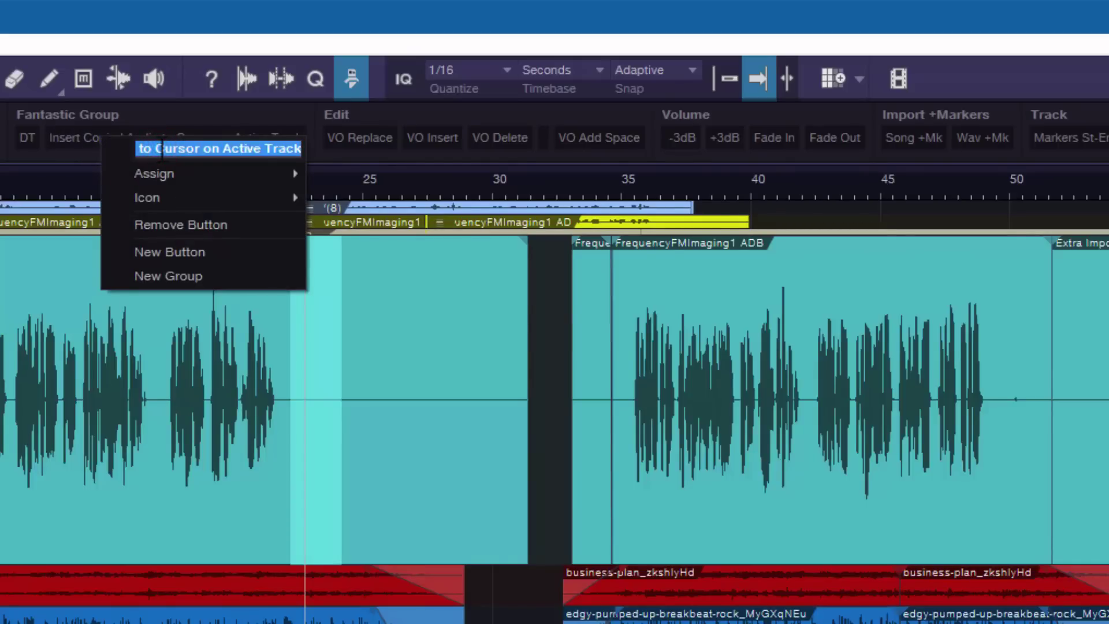
text(VO )
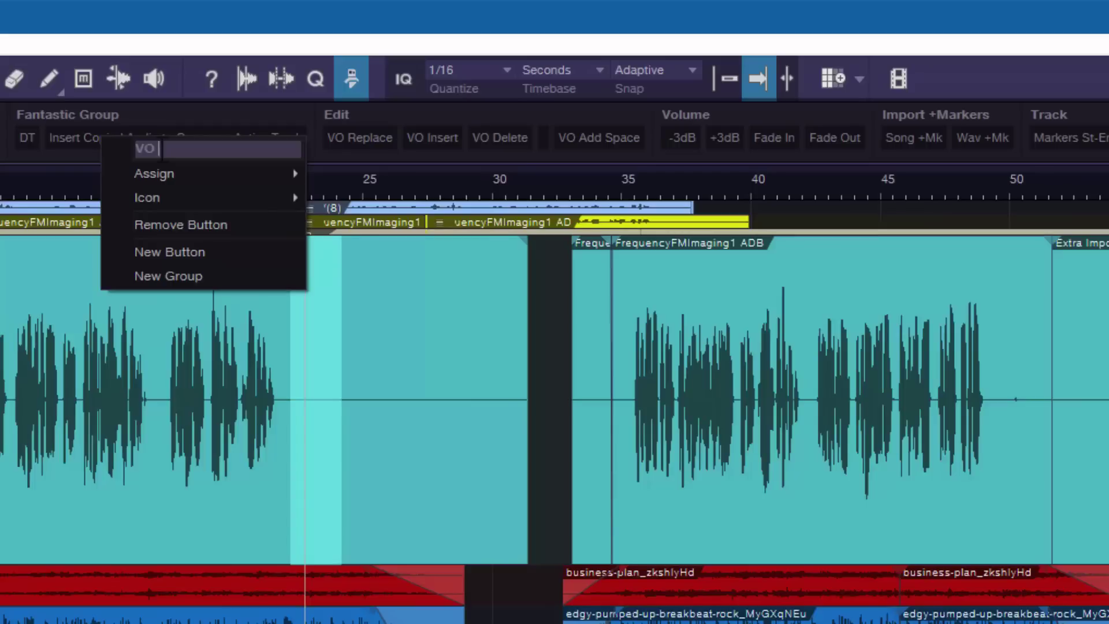
text(Insert)
key(Return)
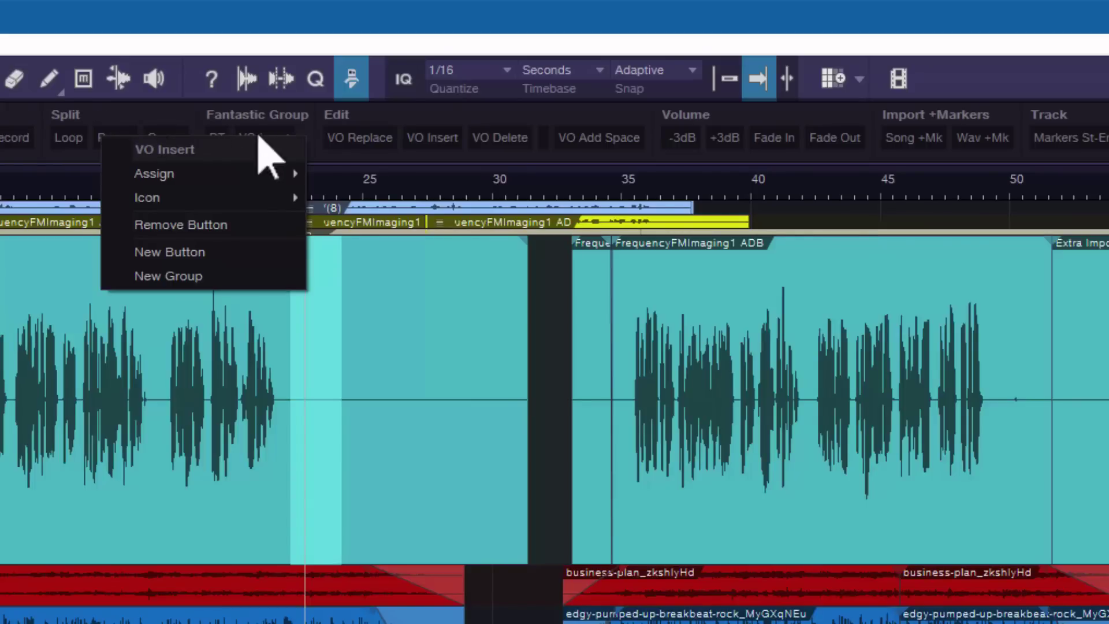
click(266, 23)
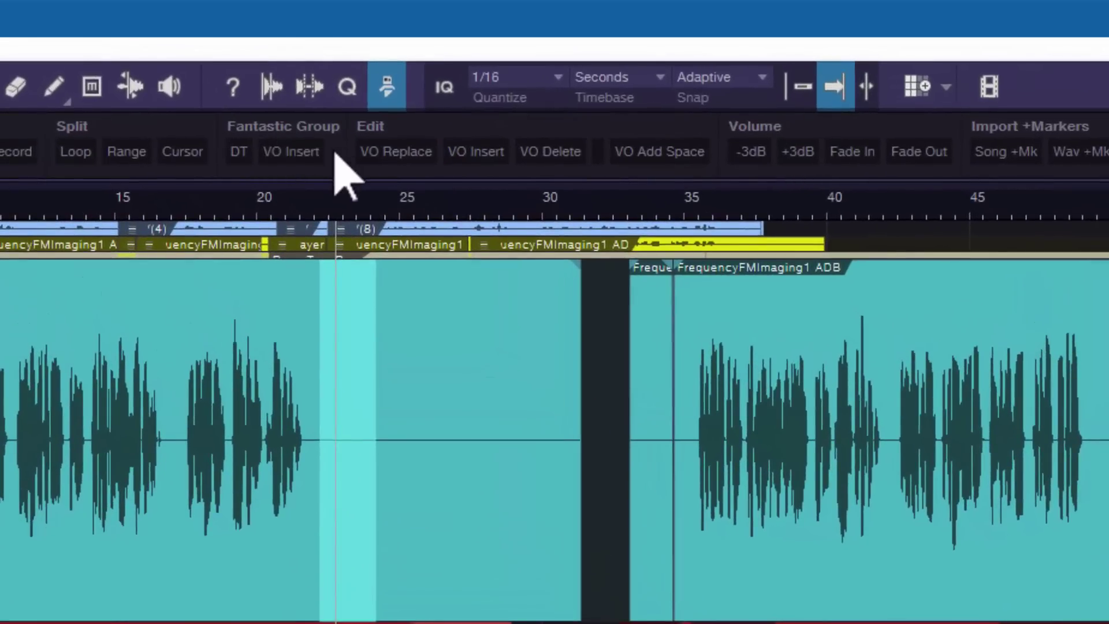
Step: Drag the DT button to sit after VO Insert in the Fantastic Group
right_click(337, 154)
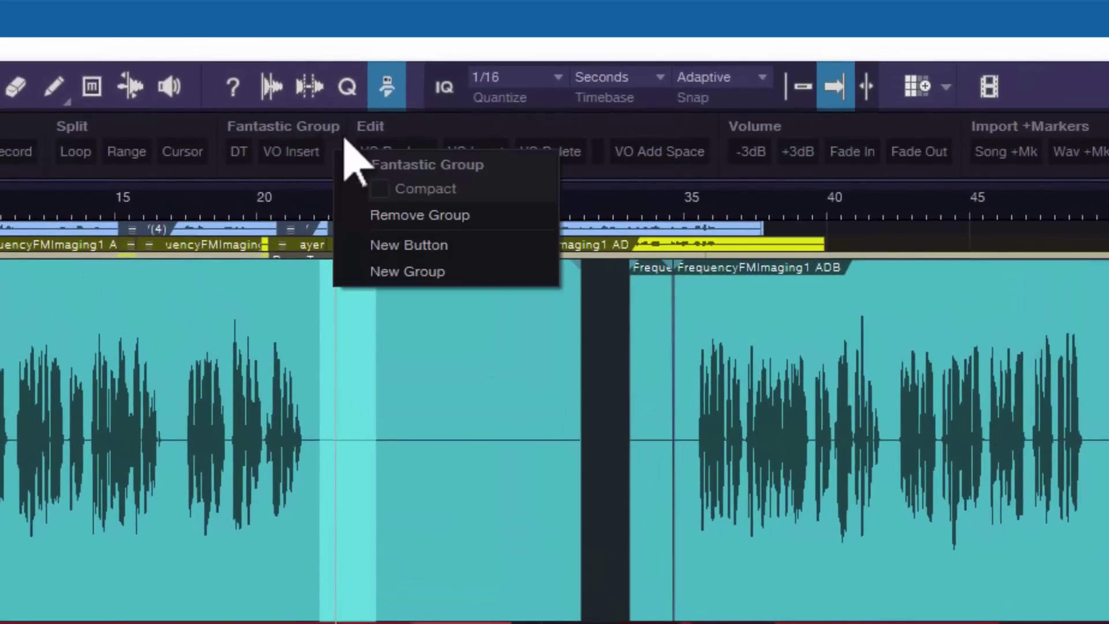
click(325, 123)
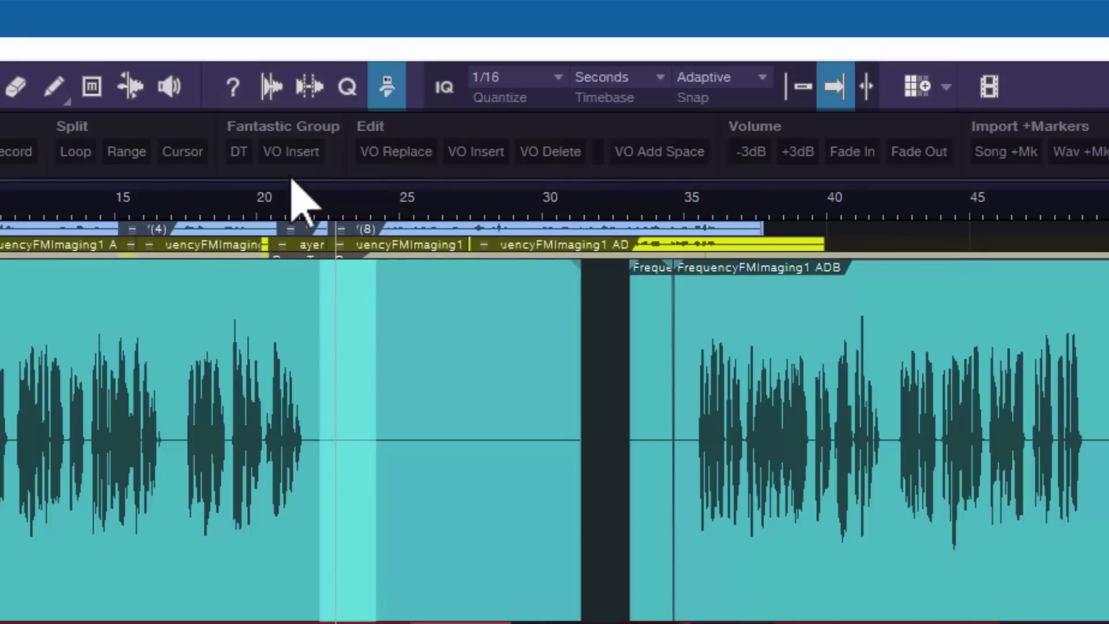
ctrl+click(236, 151)
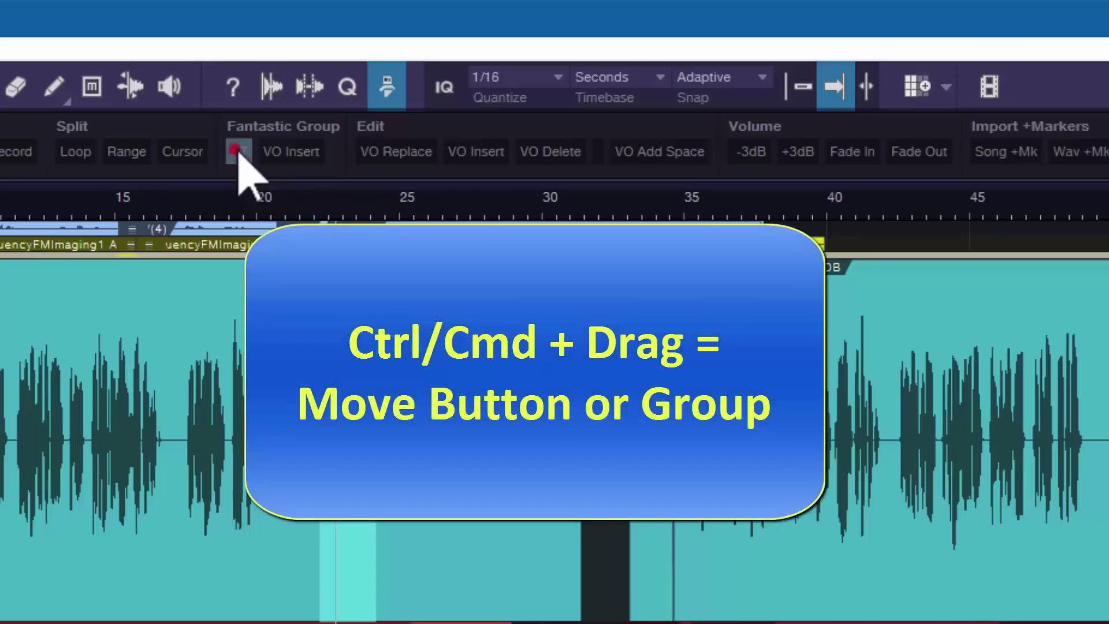
mouse_move(238, 151)
mouse_down()
mouse_move(326, 155)
mouse_move(152, 153)
mouse_move(298, 152)
mouse_up()
click(136, 153)
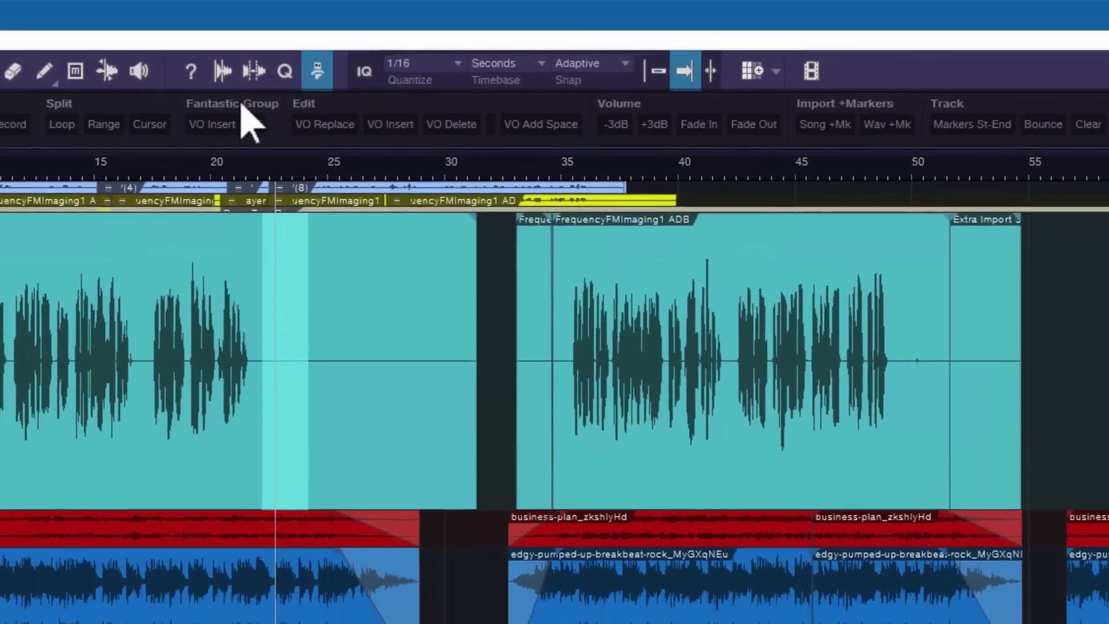
Step: Drag Fantastic Group to the toolbar's right end before Toggle; delete the blank button after VO Delete
drag(240, 105, 63, 106)
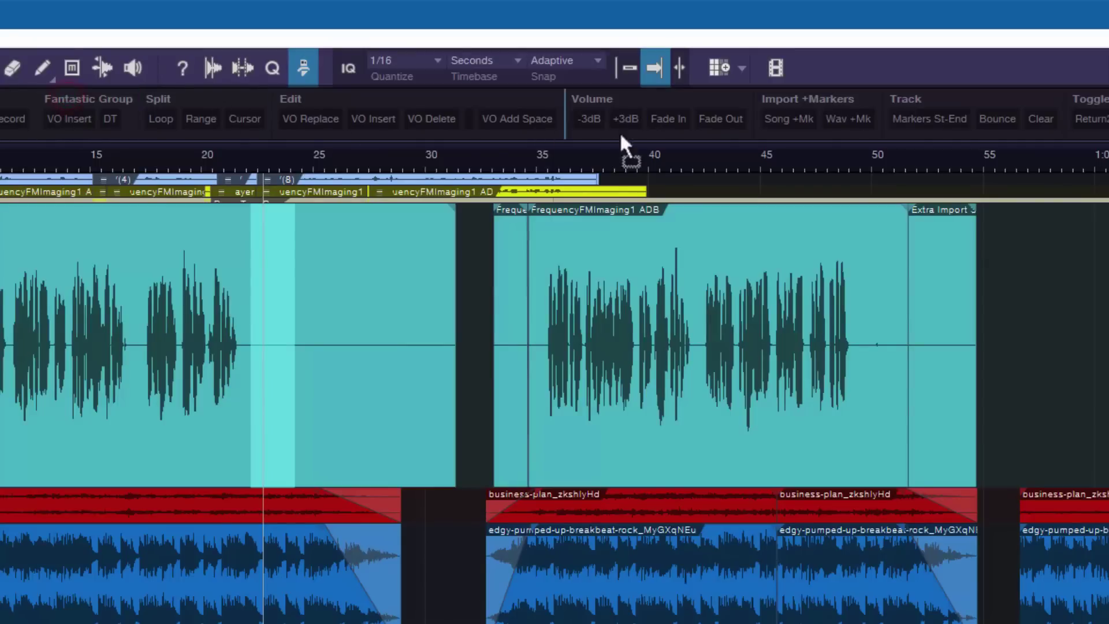
drag(622, 142, 1070, 112)
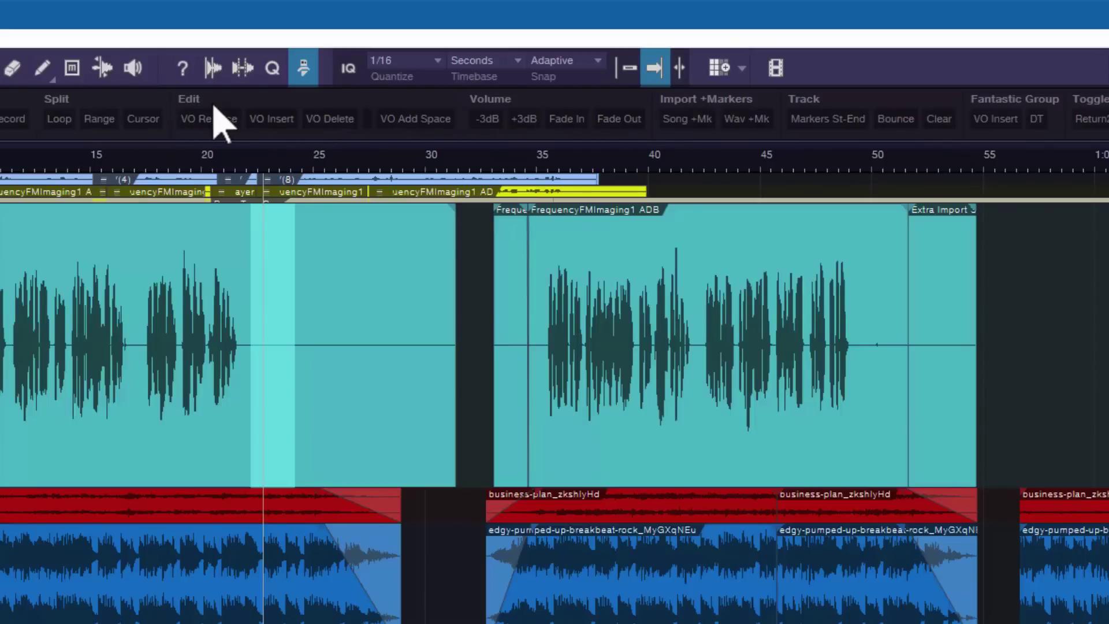
right_click(368, 124)
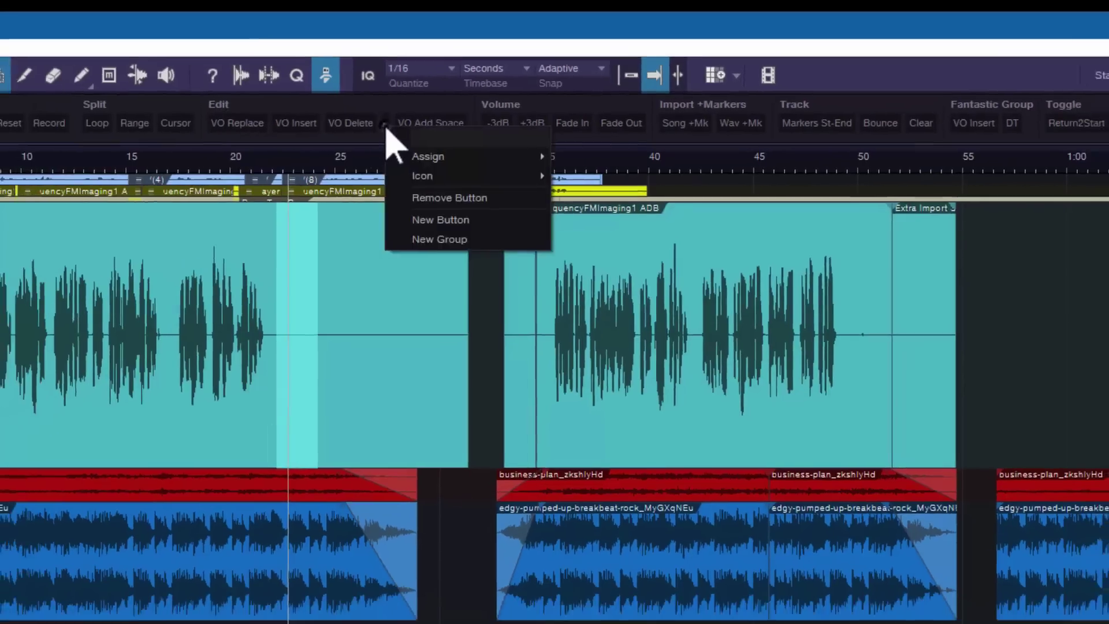
click(425, 198)
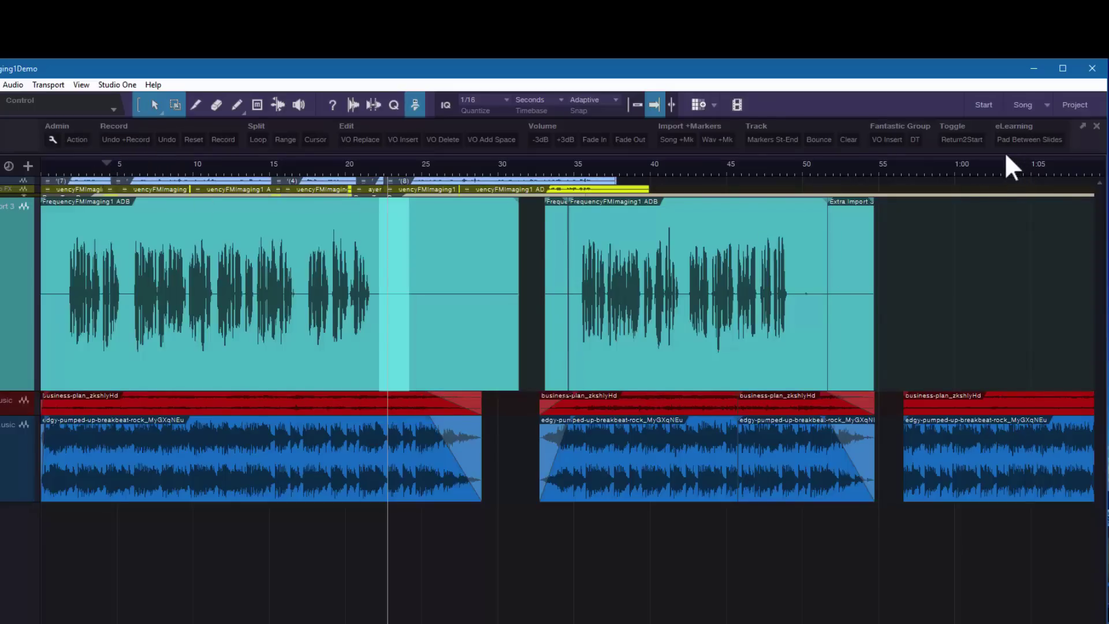
Step: Delete the Fantastic Group, then switch the toolbar alignment to Align Left and back to Align Right
right_click(929, 139)
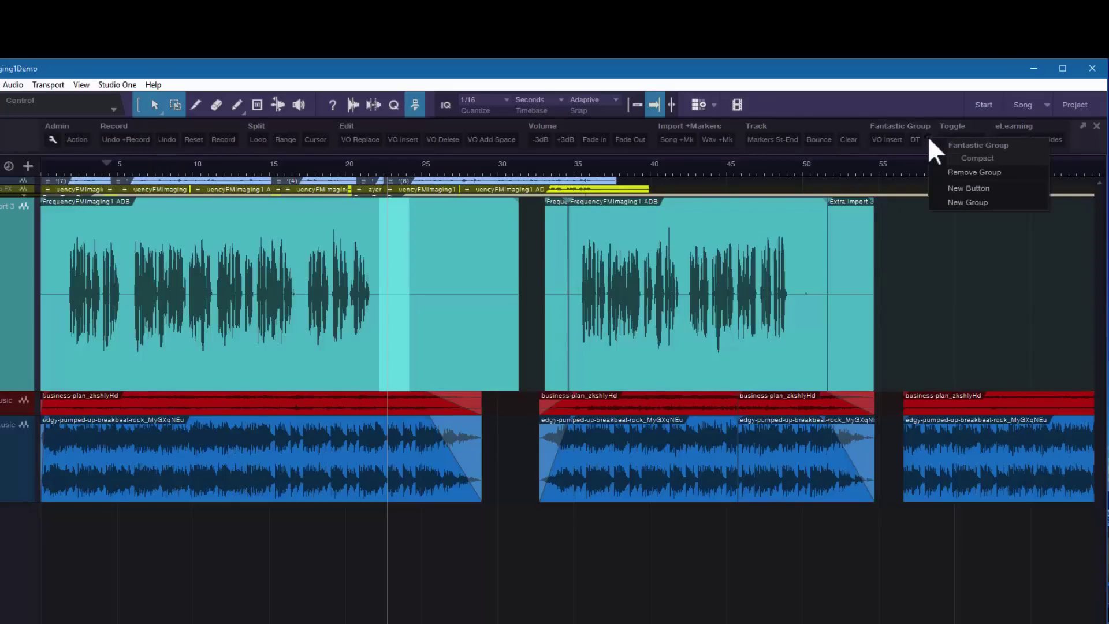
click(948, 172)
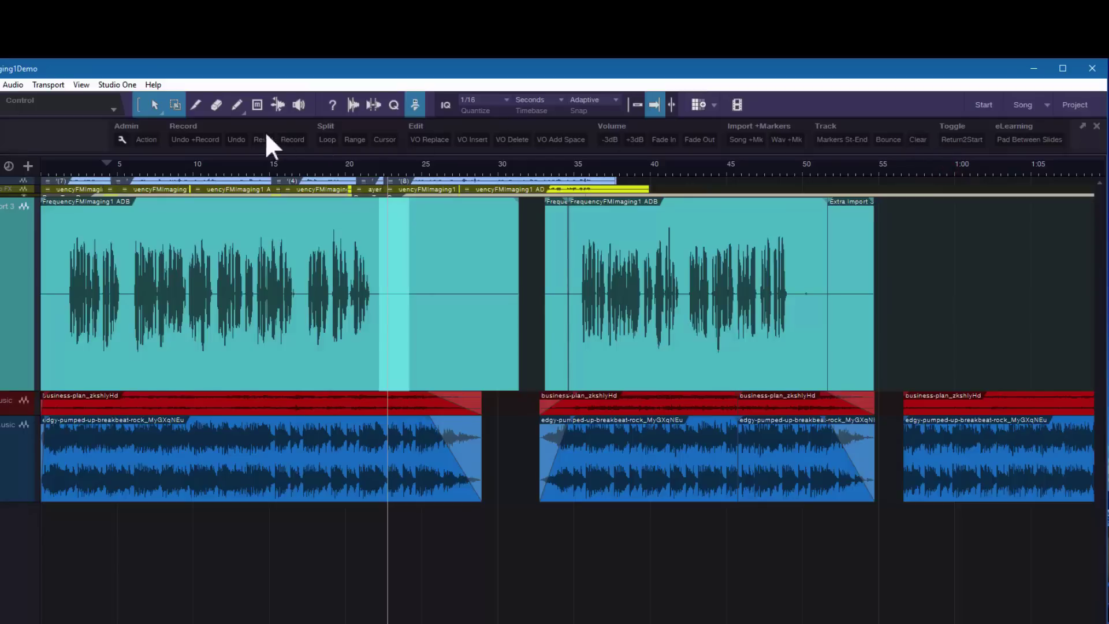
right_click(9, 149)
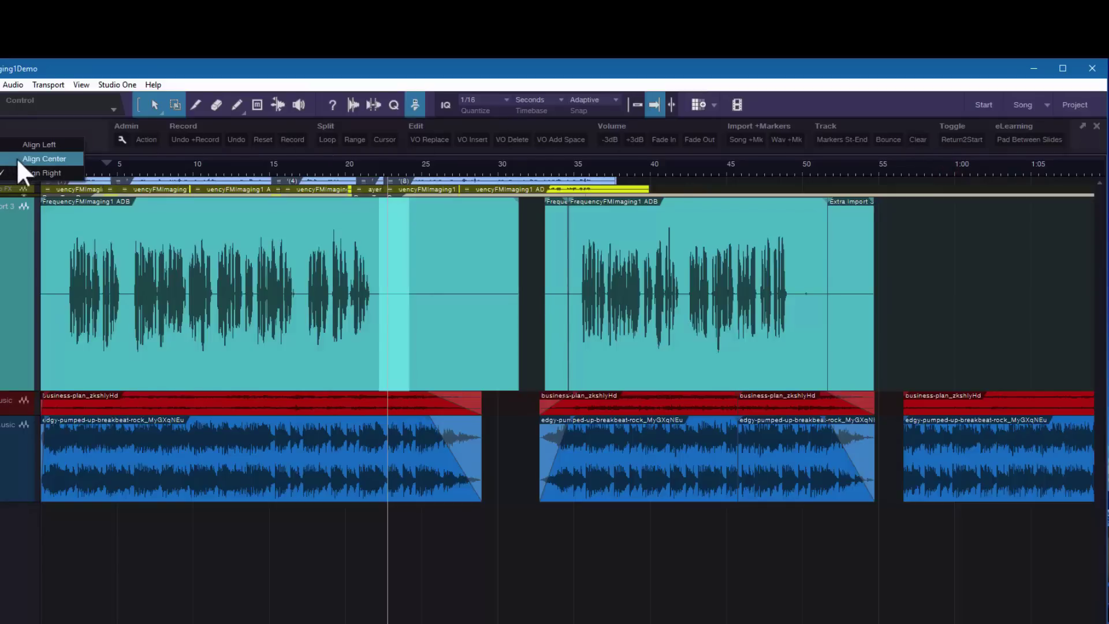
click(39, 145)
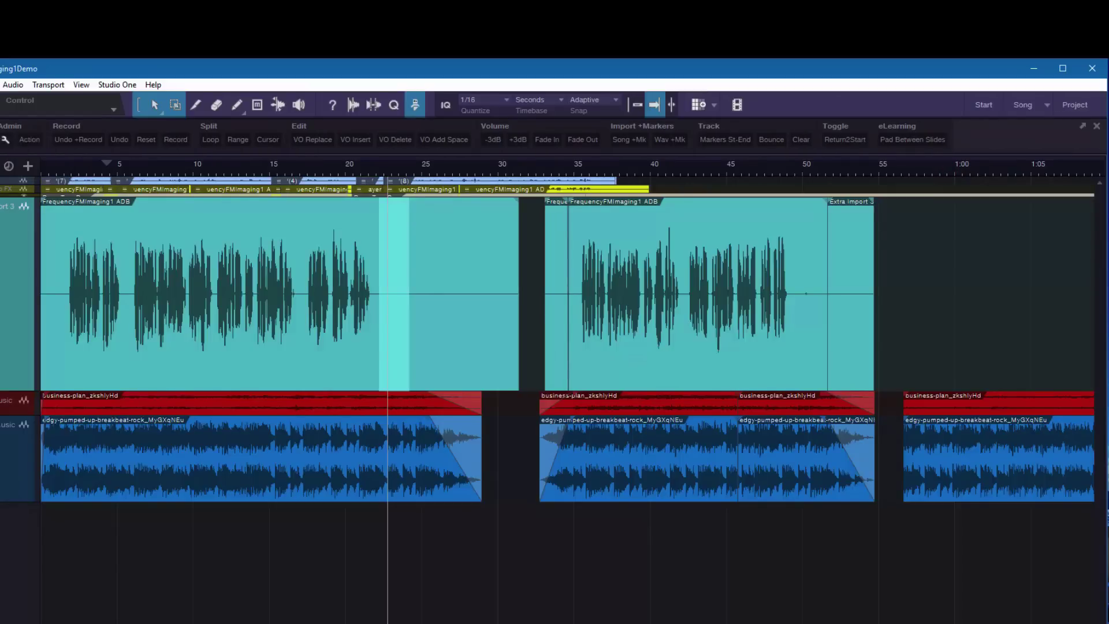
scroll(67, 146, right, 3)
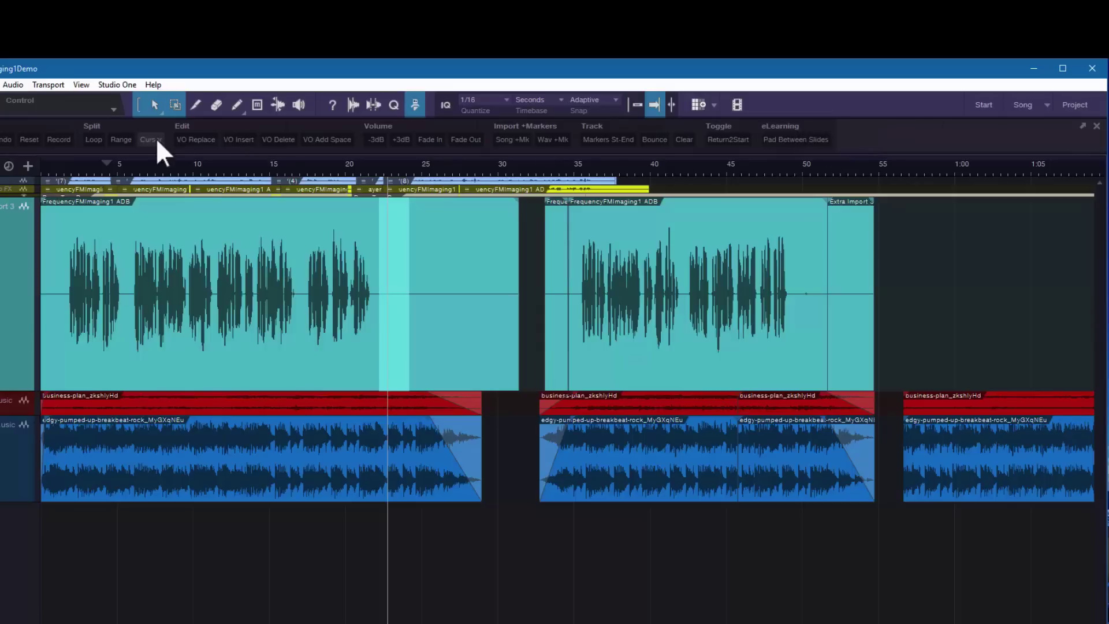
right_click(956, 149)
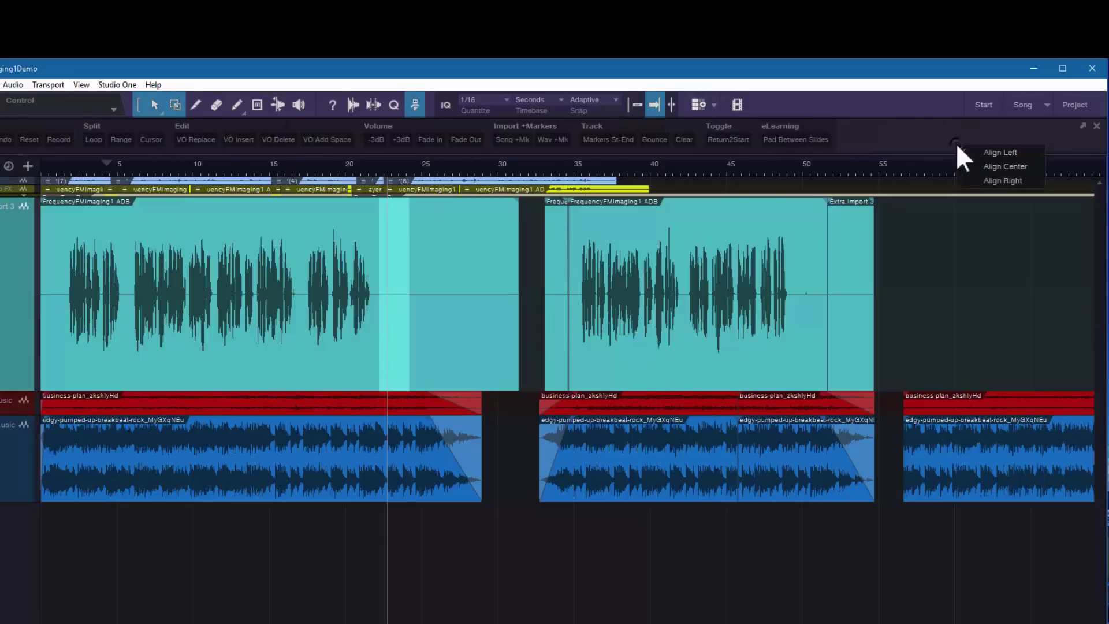
click(982, 180)
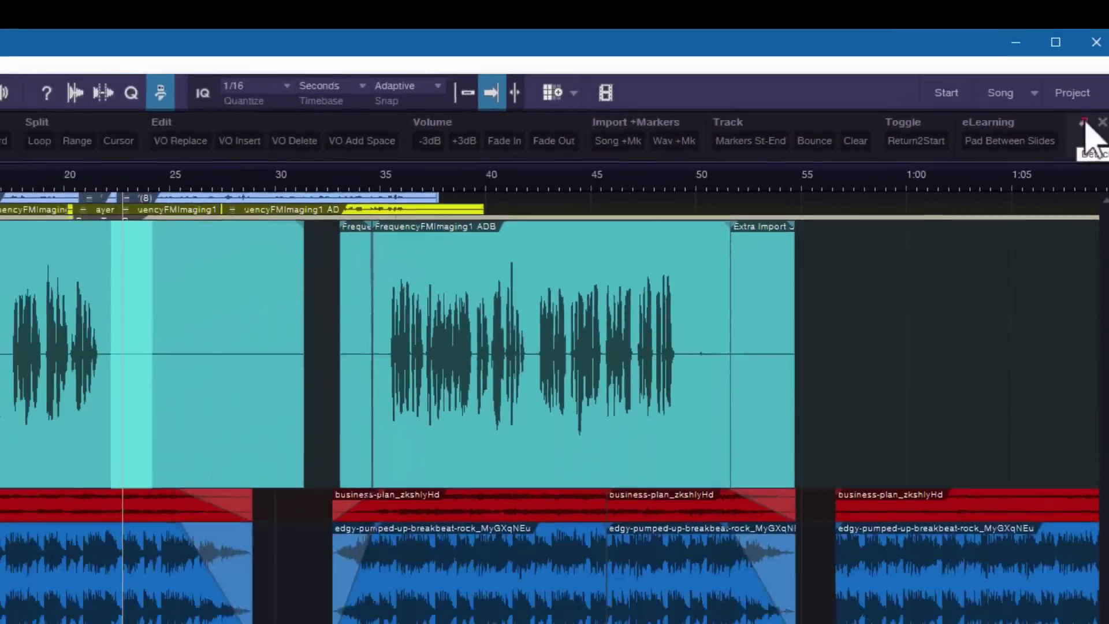
Step: Detach the macro toolbar into a floating Macros panel and move it slightly over the arrangement
click(1049, 221)
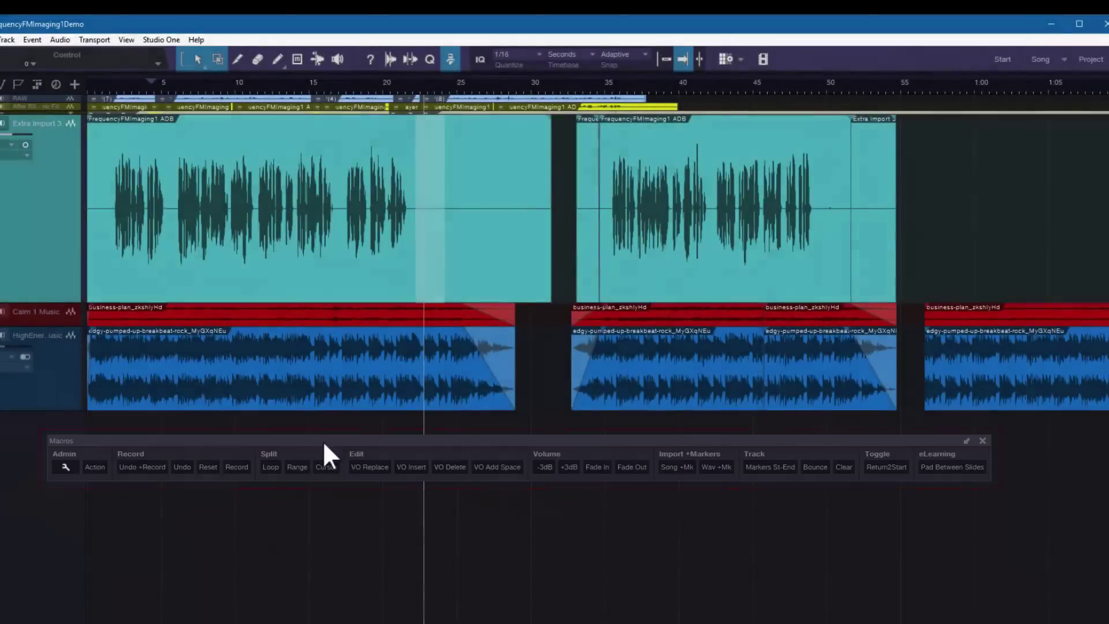
mouse_move(322, 440)
mouse_down()
mouse_move(313, 404)
mouse_move(315, 447)
mouse_move(313, 435)
mouse_up()
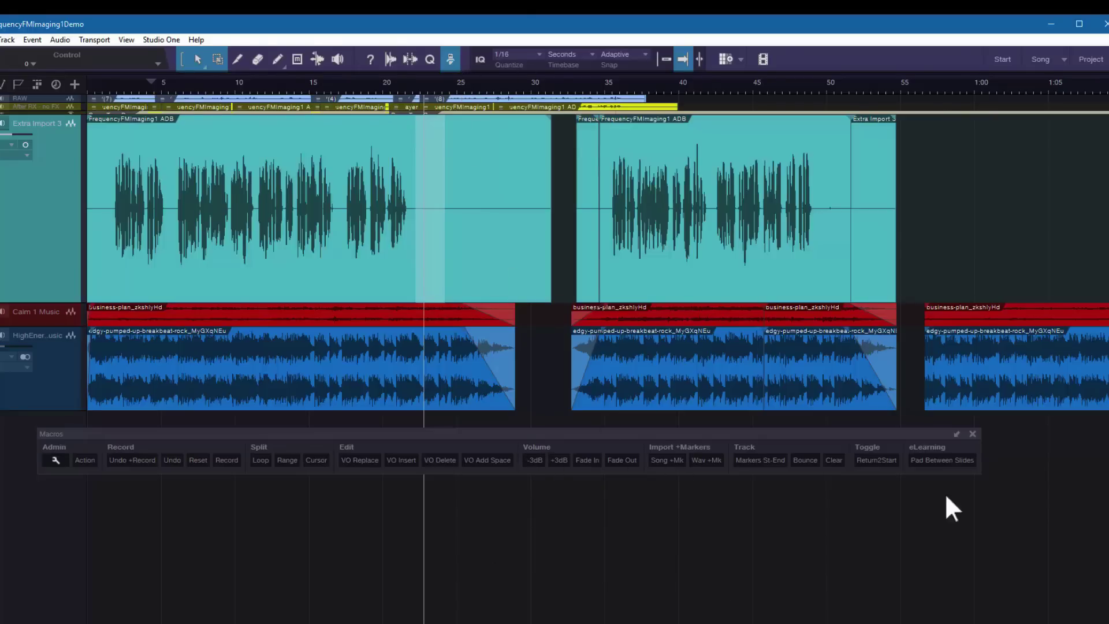
Step: Dock the Macros panel, then apply the -3dB macro to the voice clip from about 17 to 22 seconds
click(956, 434)
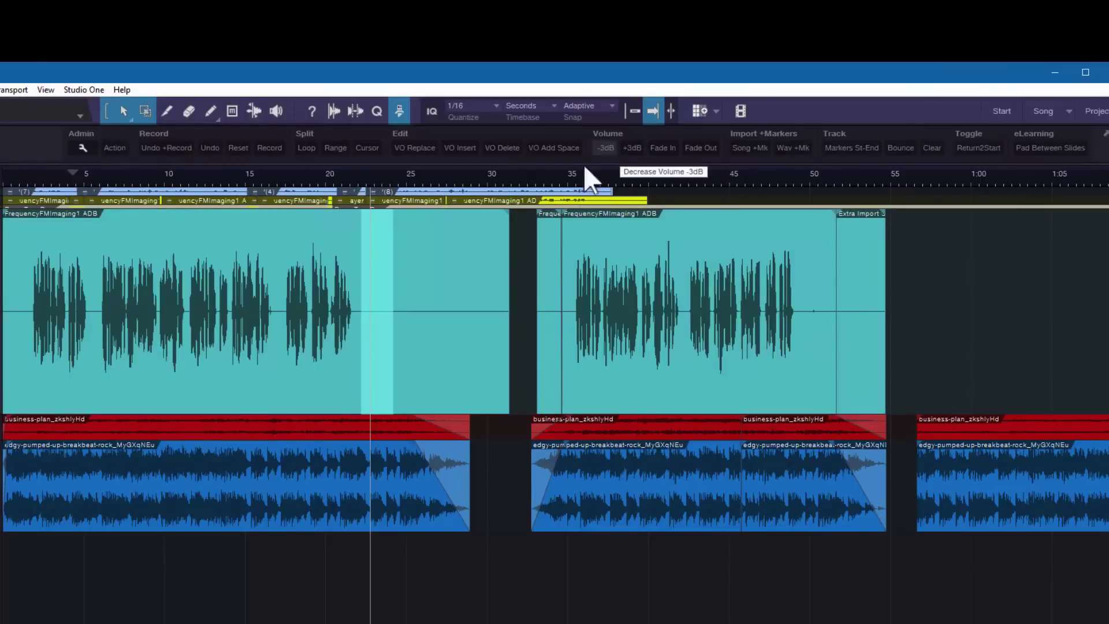
drag(279, 259, 365, 268)
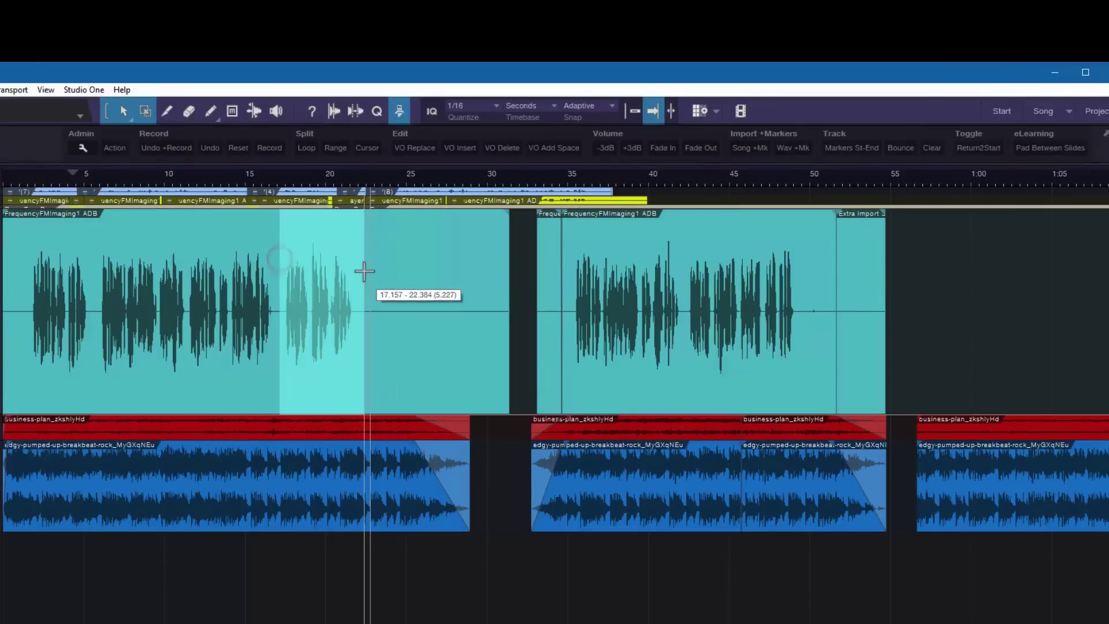
click(605, 148)
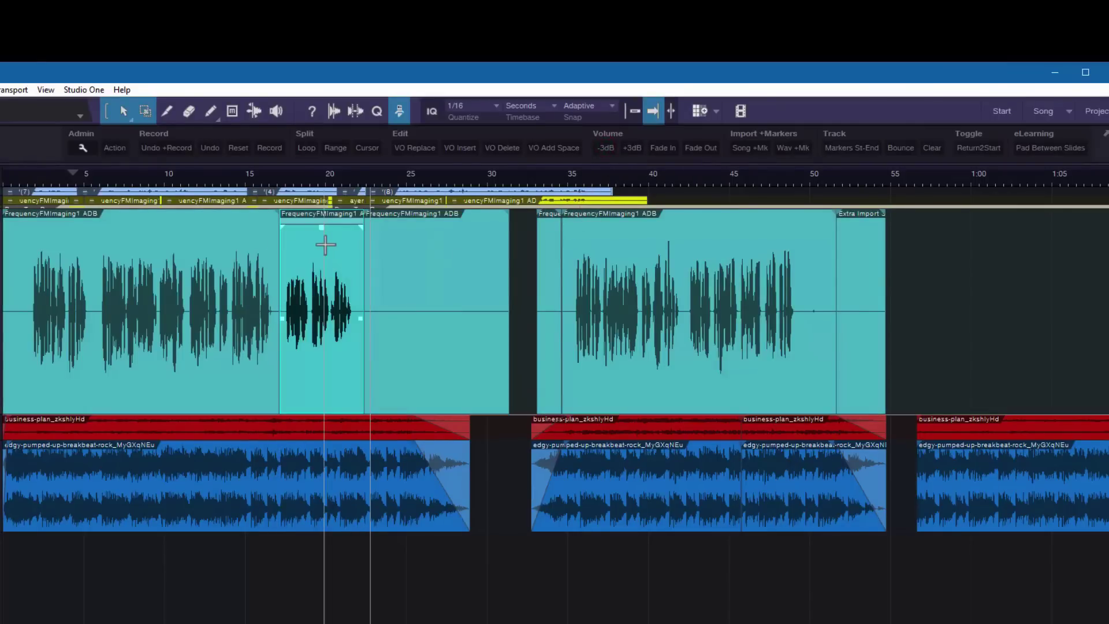
Step: Add a new button to the Admin group and assign it the Decrease Volume -3dB macro
right_click(128, 133)
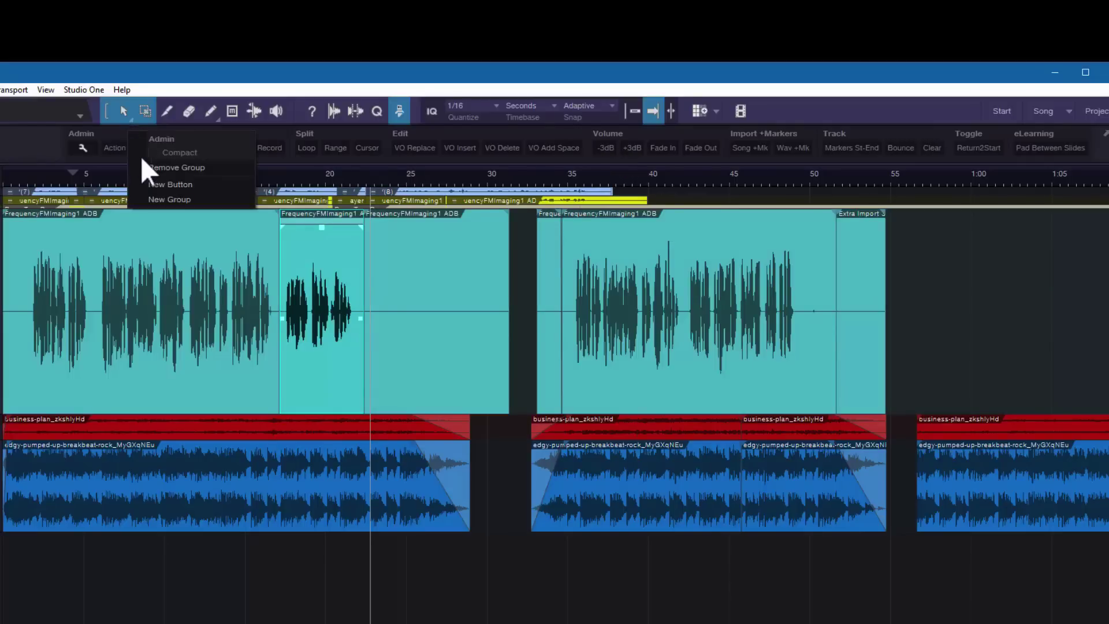
click(160, 186)
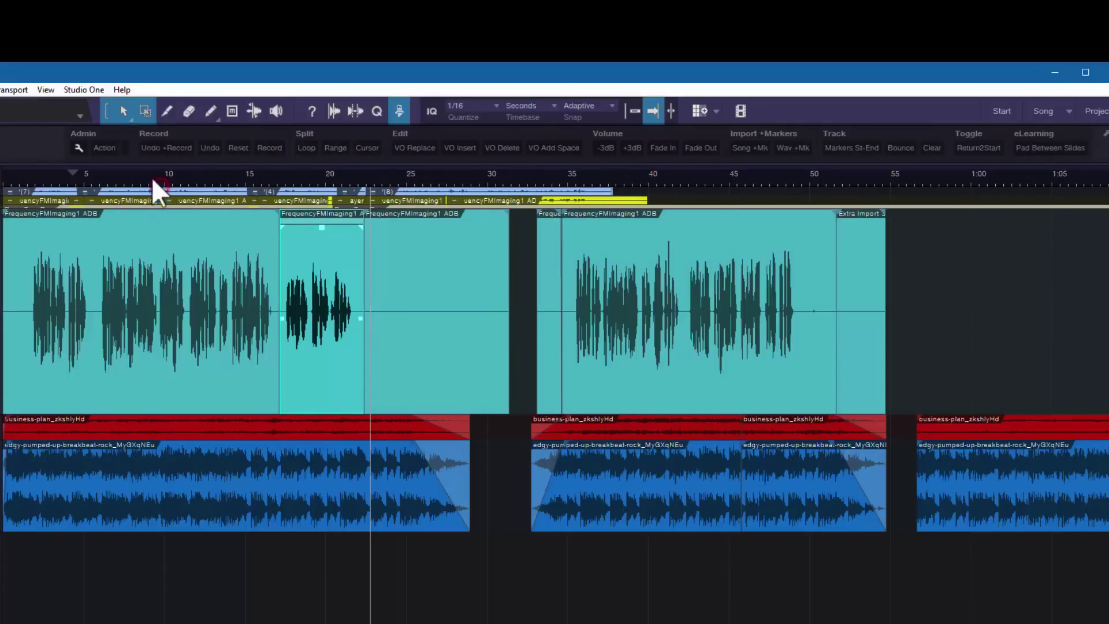
right_click(128, 153)
mouse_move(140, 182)
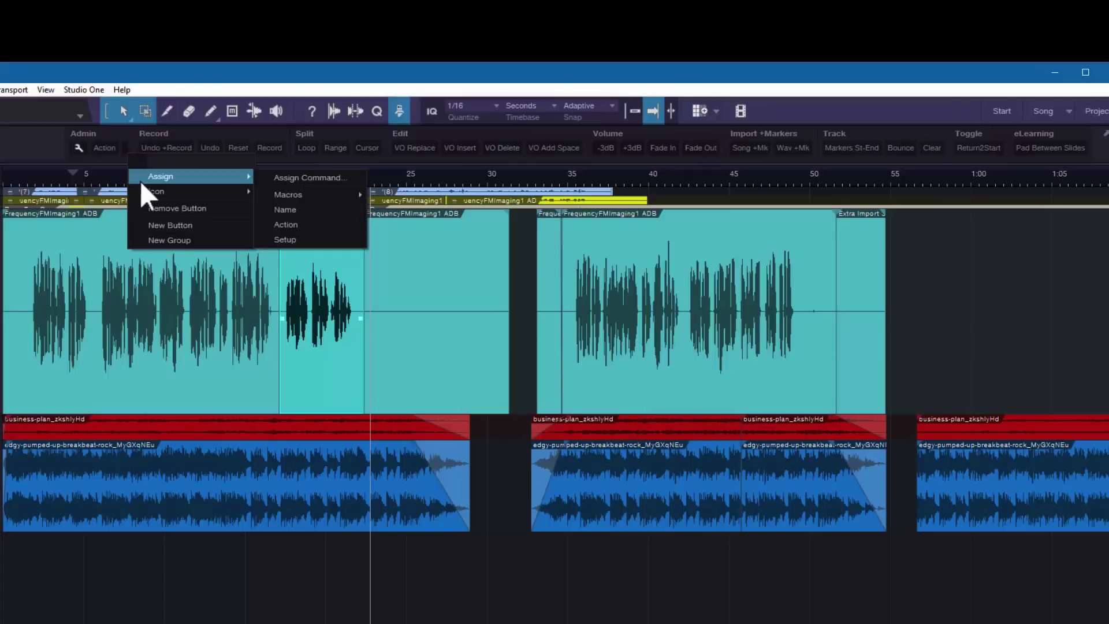
mouse_move(293, 194)
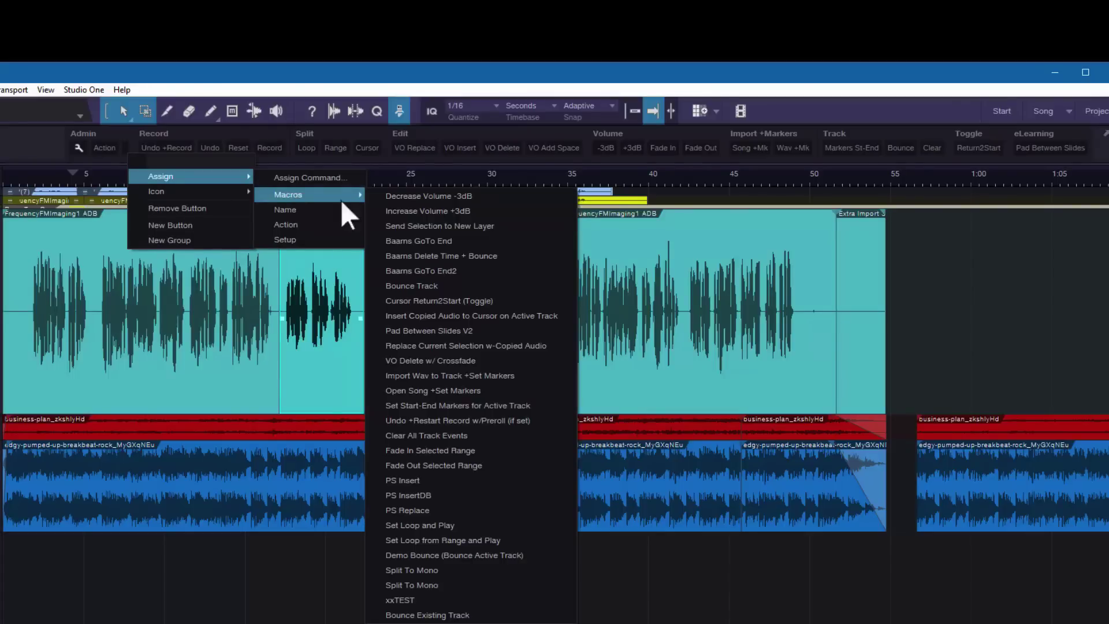
click(437, 199)
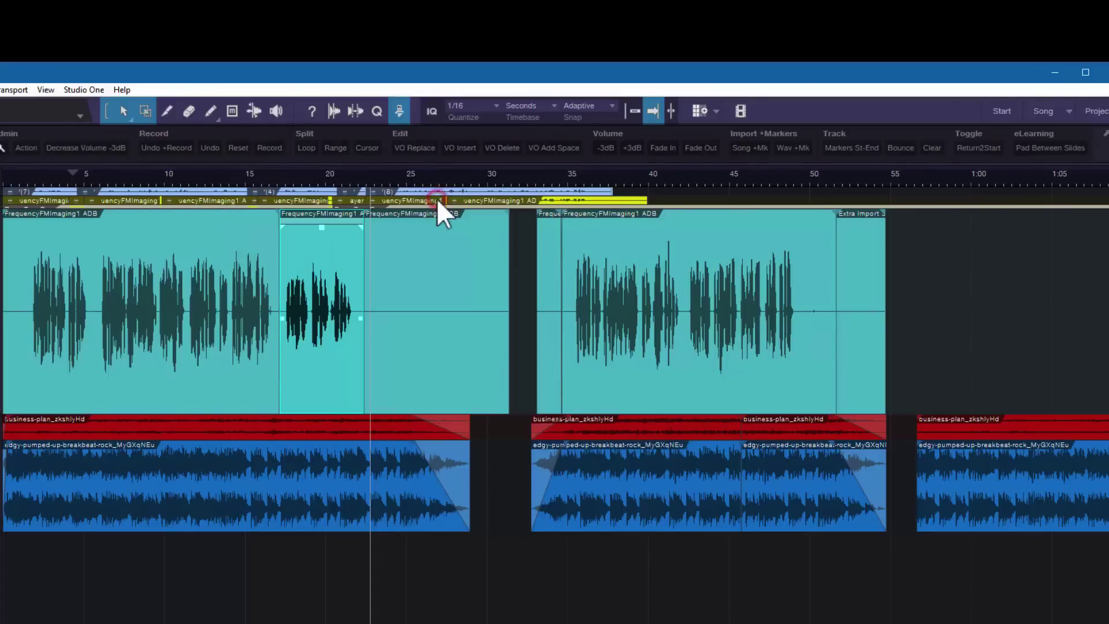
Step: Shorten the new button's name from 'Decrease Volume -3dB' to '-3dB'
right_click(86, 147)
click(126, 153)
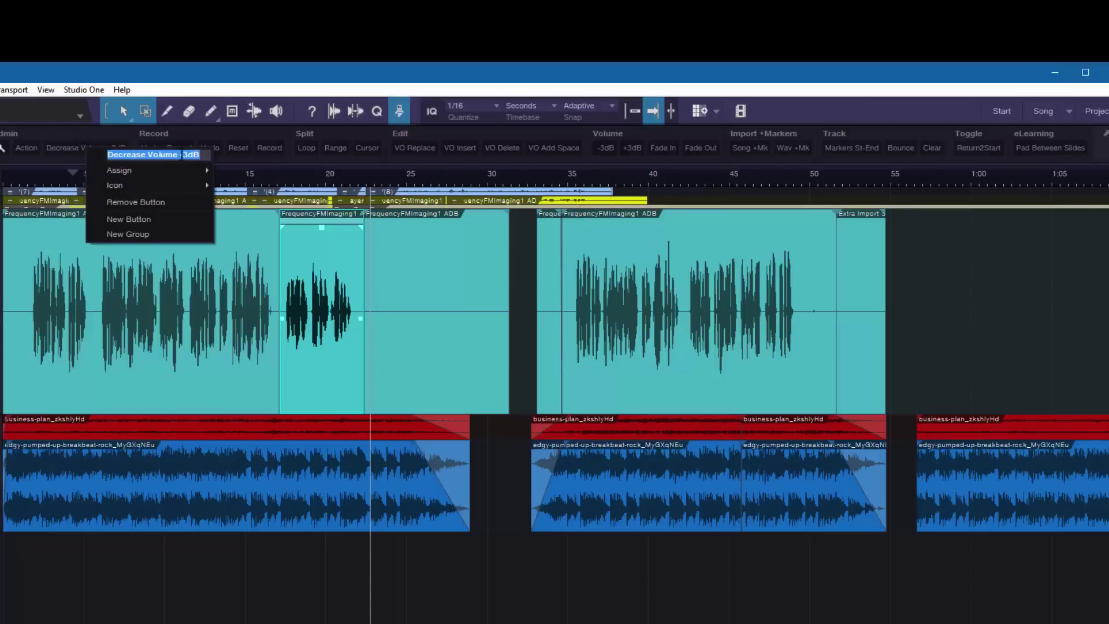
click(178, 155)
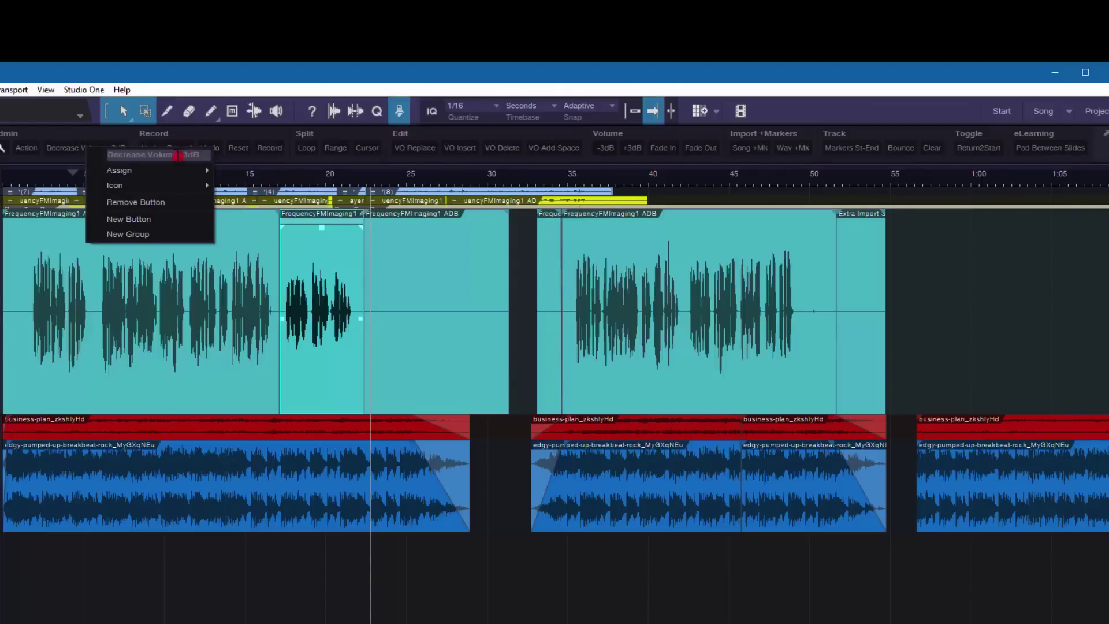
key(shift+Home)
key(BackSpace)
key(Return)
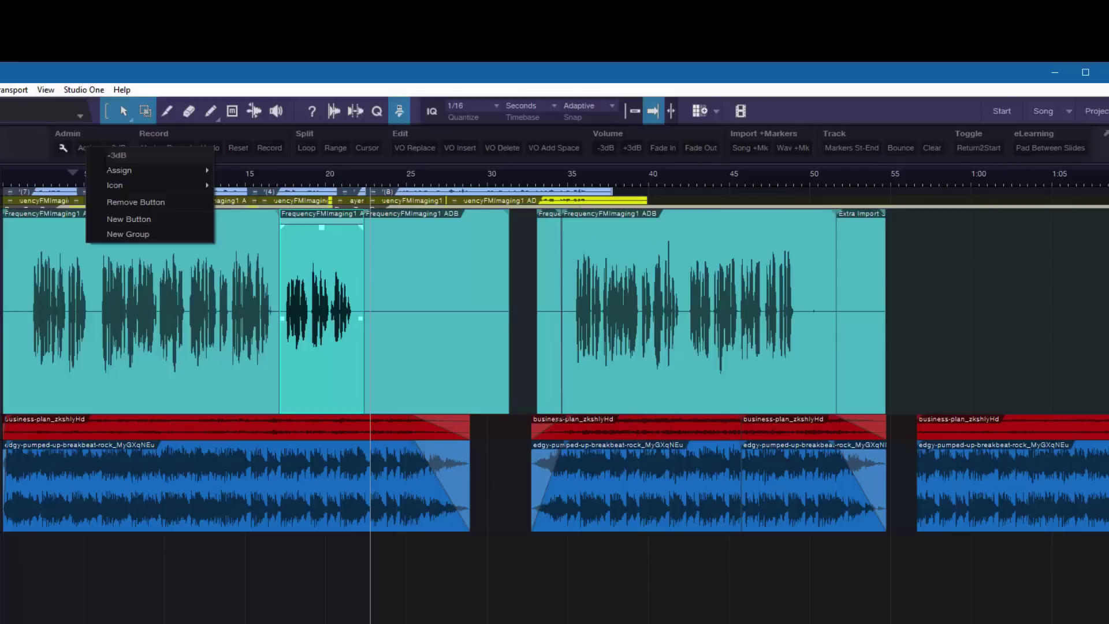
click(10, 148)
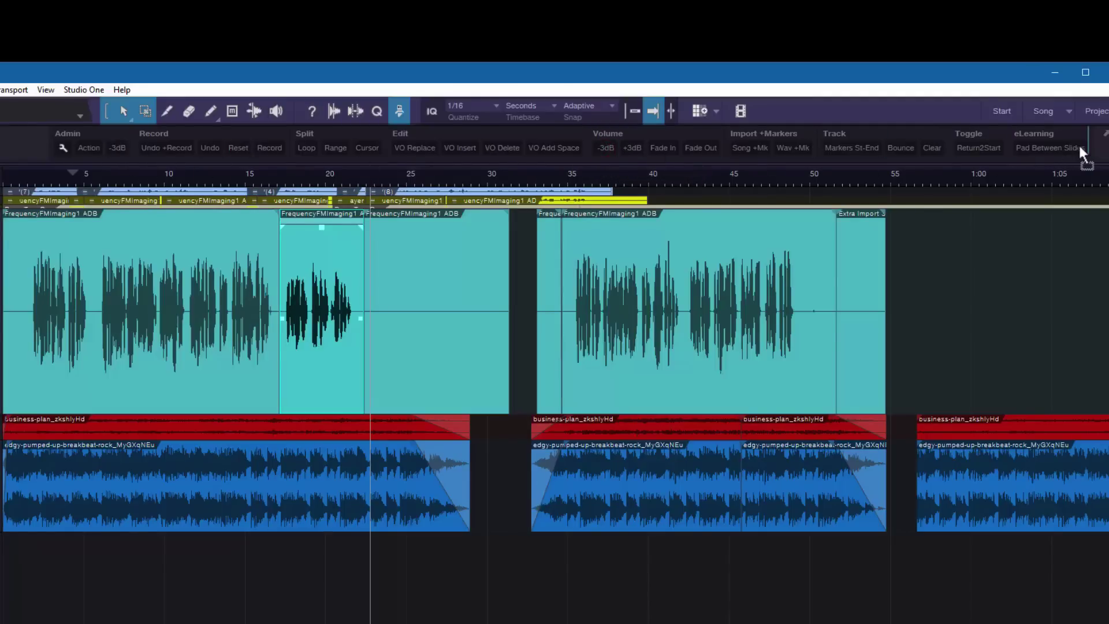
drag(1079, 148, 590, 145)
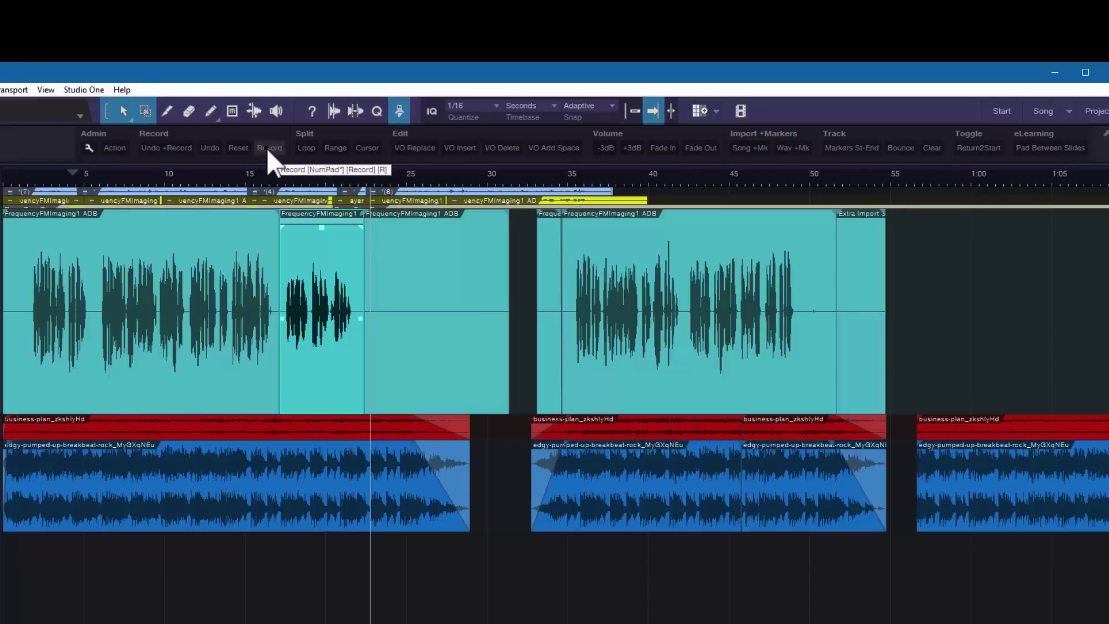
Step: Set the Record macro's icon to the Rec.png image, then swap it for another REC image file
right_click(269, 158)
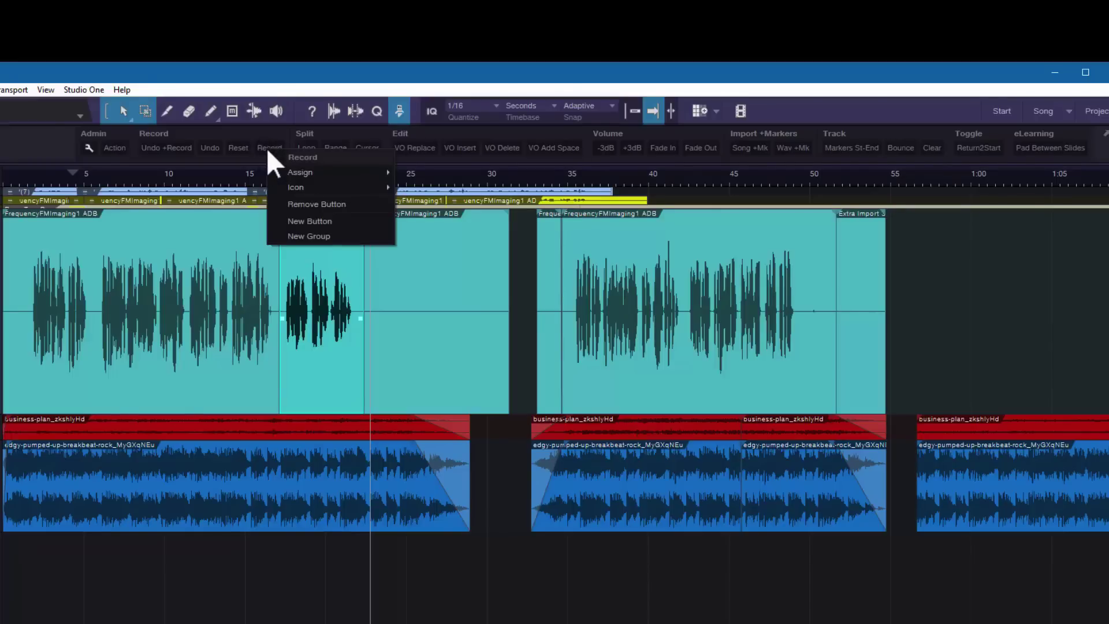
mouse_move(296, 188)
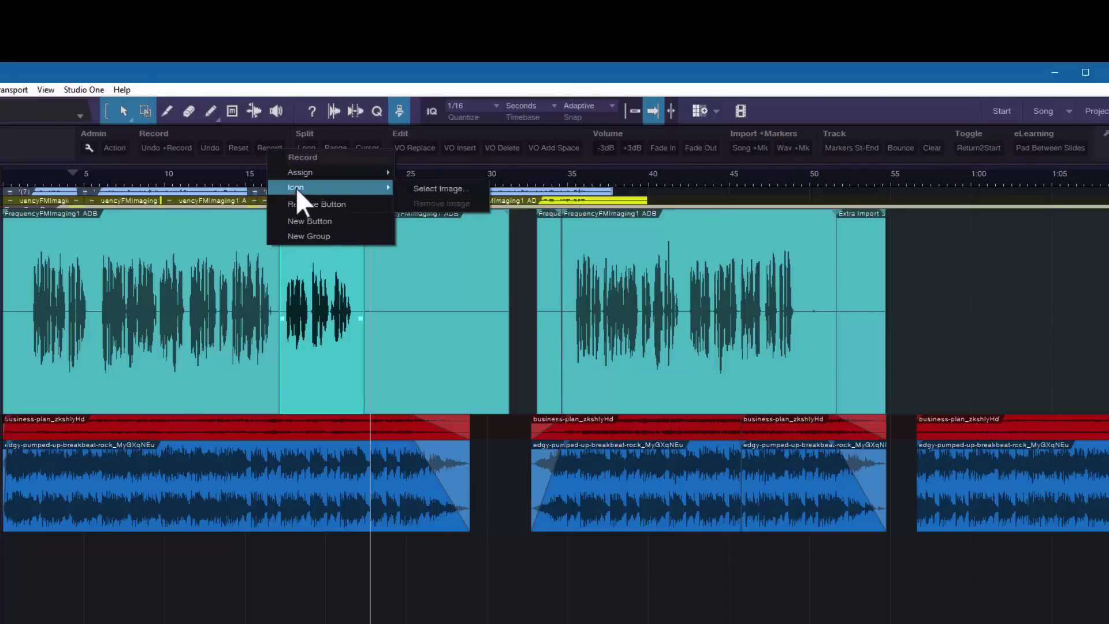
click(436, 186)
click(143, 233)
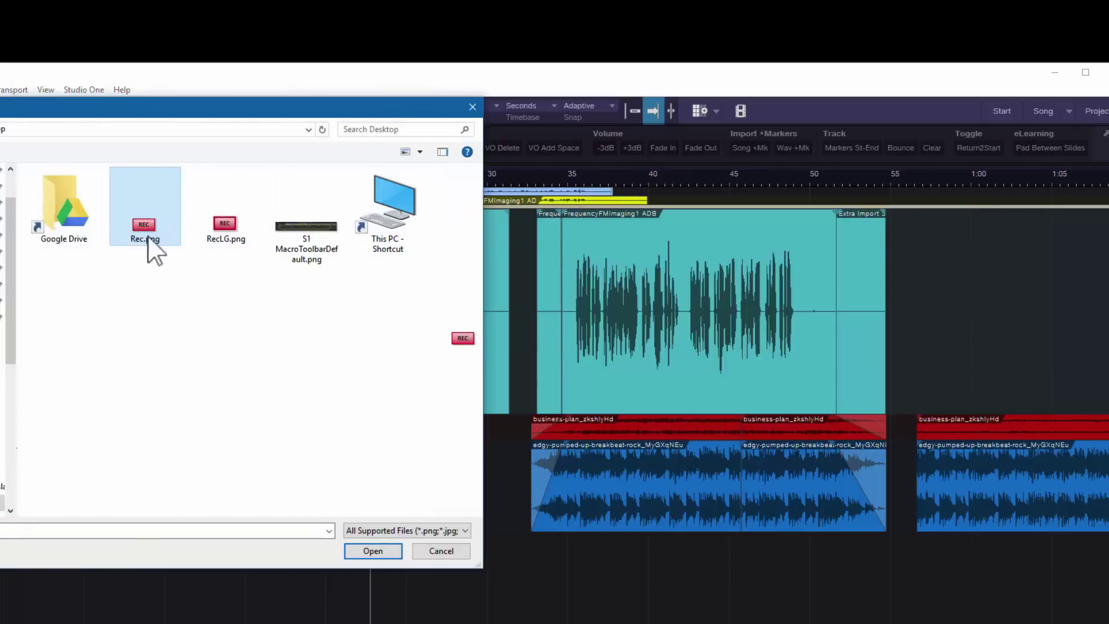
click(372, 551)
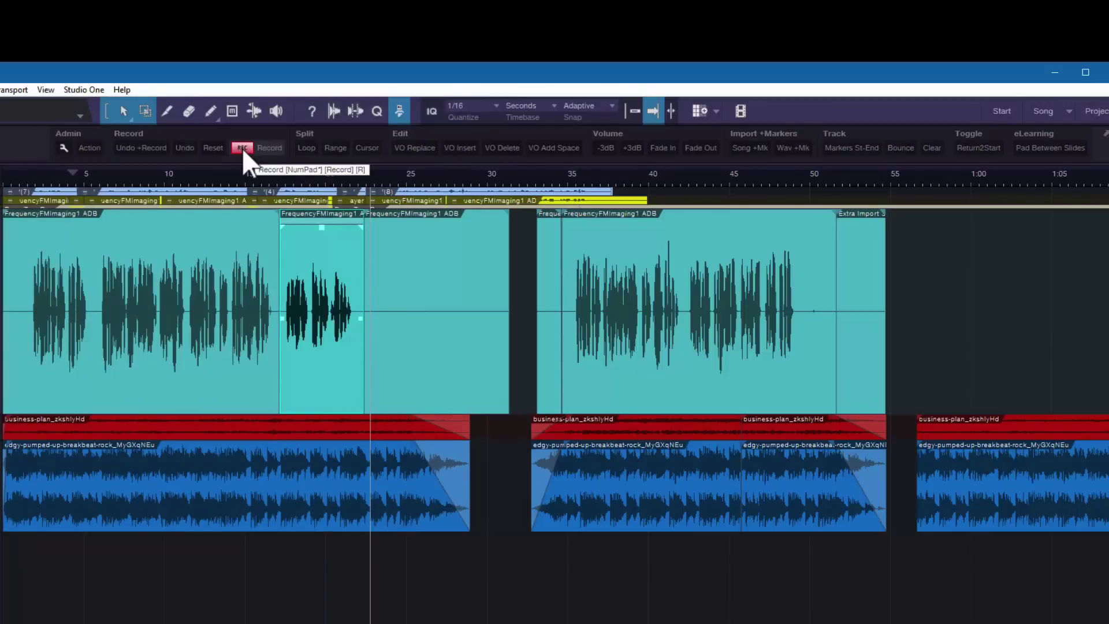
right_click(241, 147)
mouse_move(276, 187)
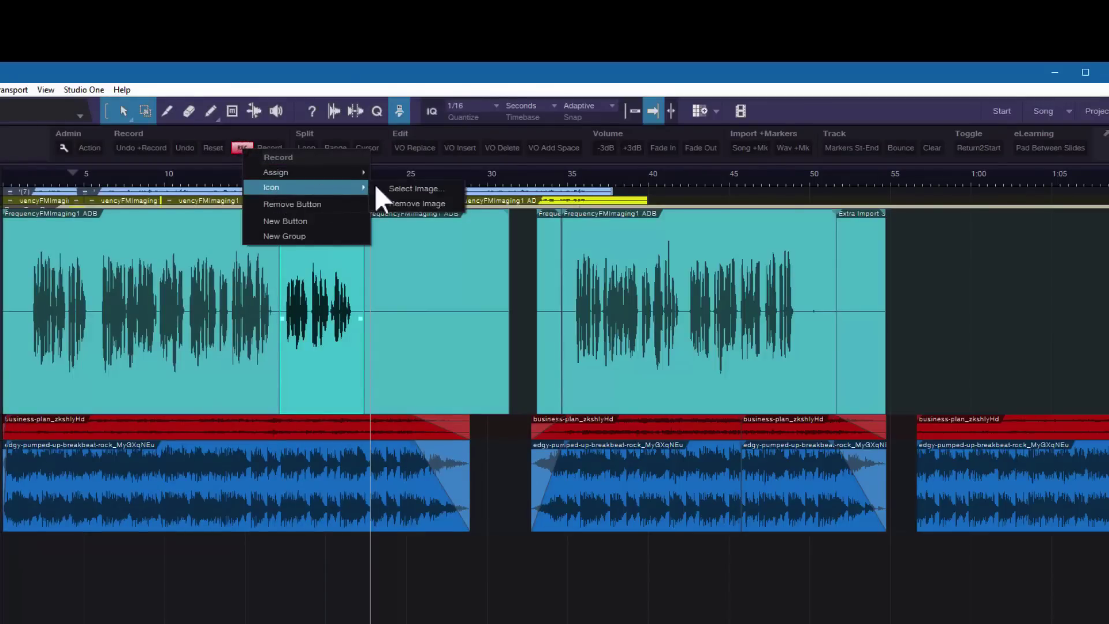
click(414, 189)
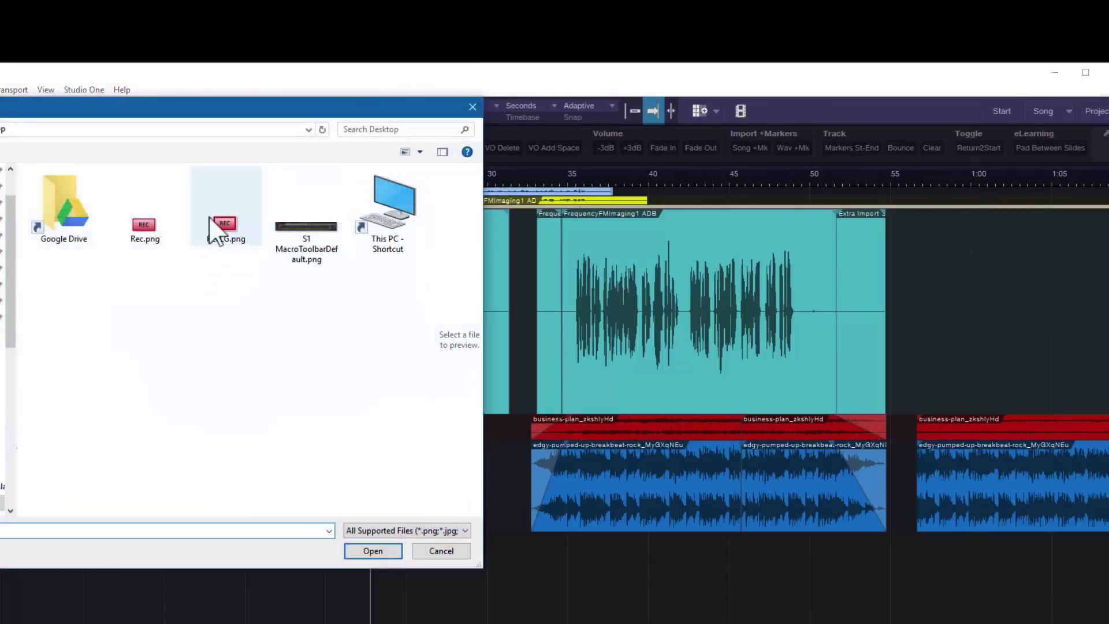
click(228, 228)
click(367, 550)
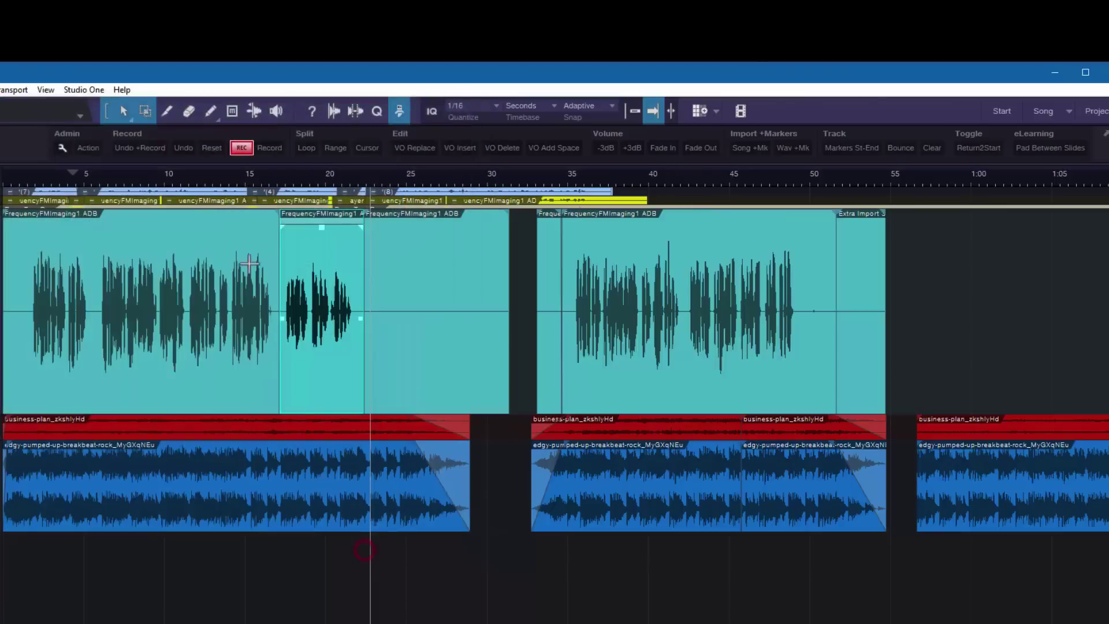
Step: Clear the Record button's 'Record' text label so only the REC image shows
right_click(245, 149)
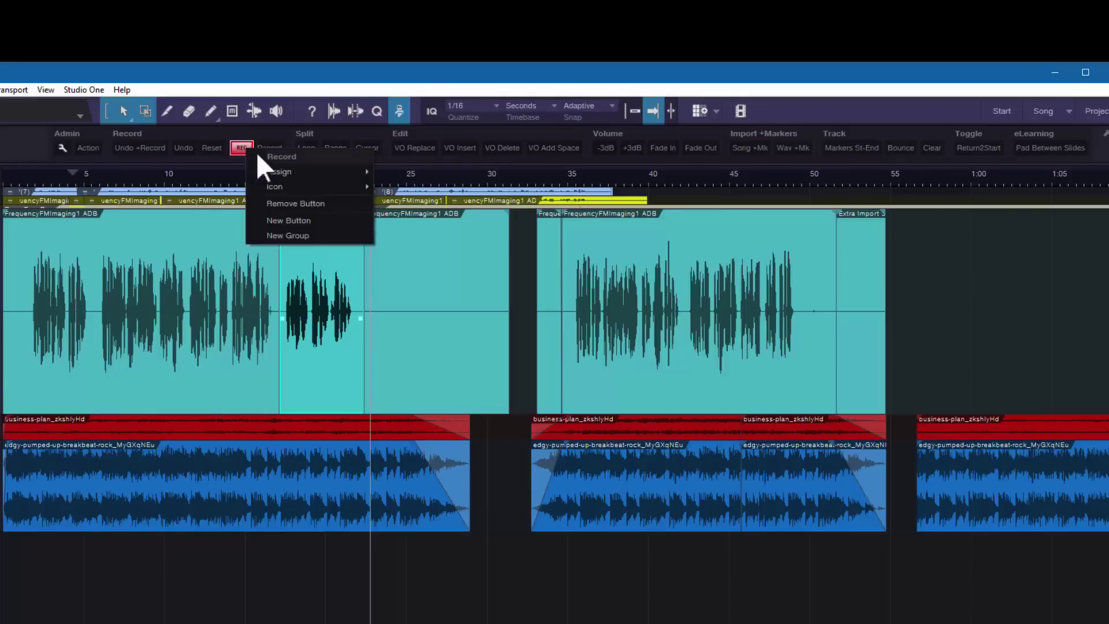
double_click(286, 156)
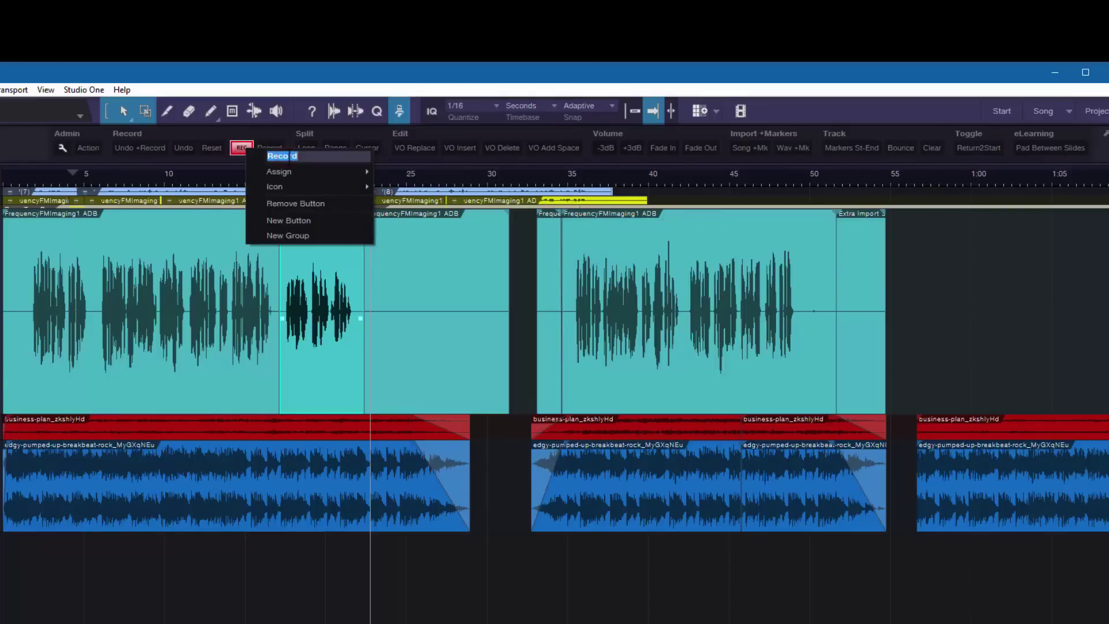
key(BackSpace)
click(3, 151)
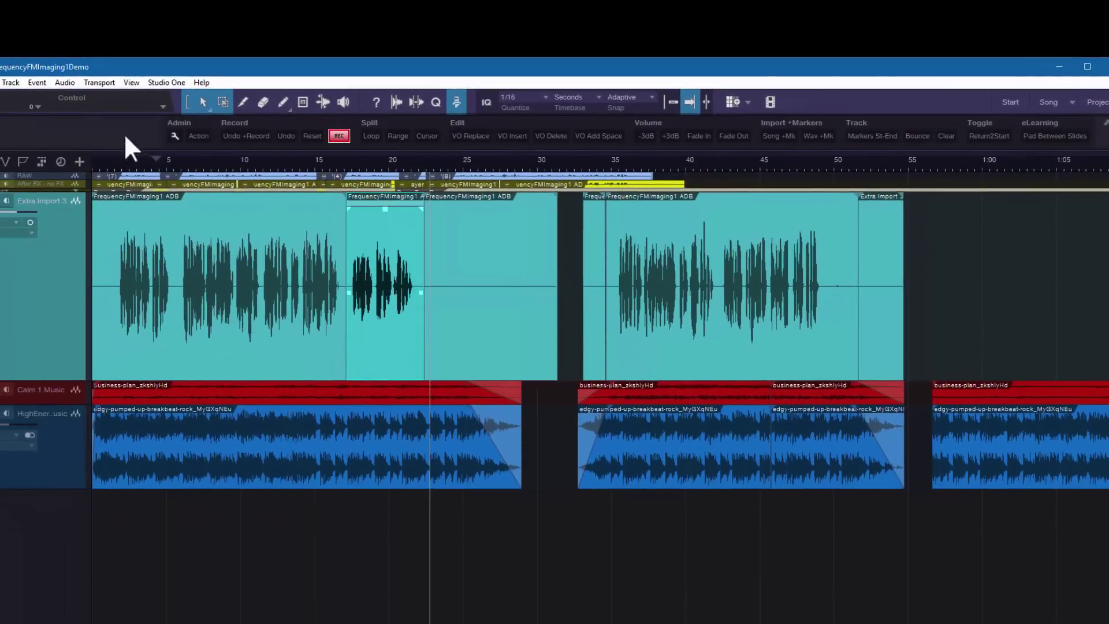
Step: Switch the macro toolbar to Align Center, then inspect the VO Replace button's options without changing anything
right_click(77, 132)
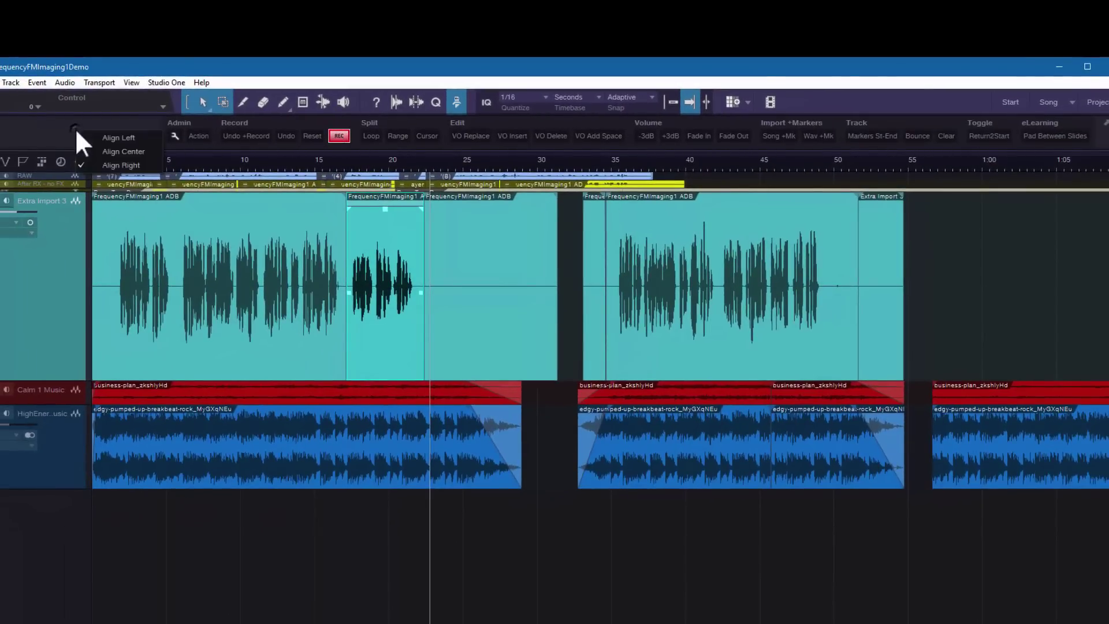
click(133, 151)
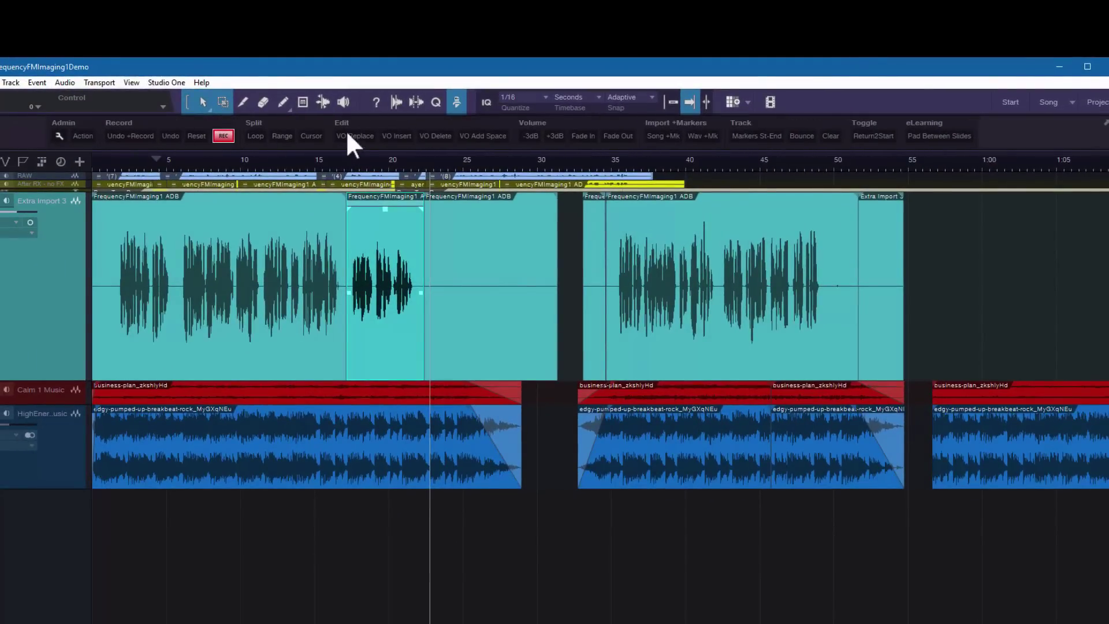
right_click(363, 150)
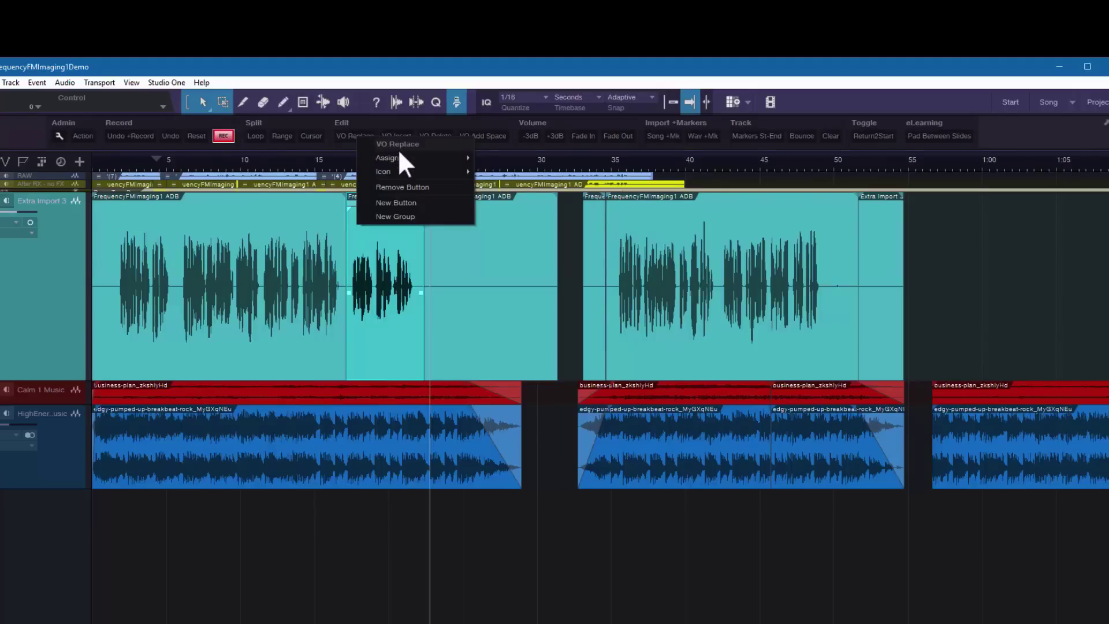
mouse_move(394, 157)
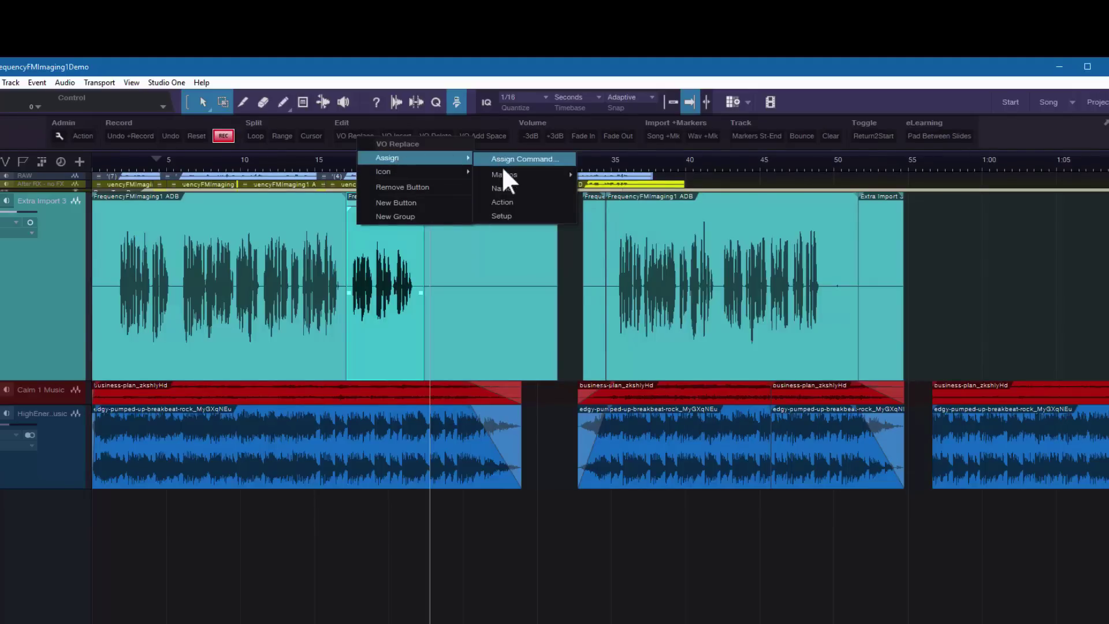
mouse_move(504, 172)
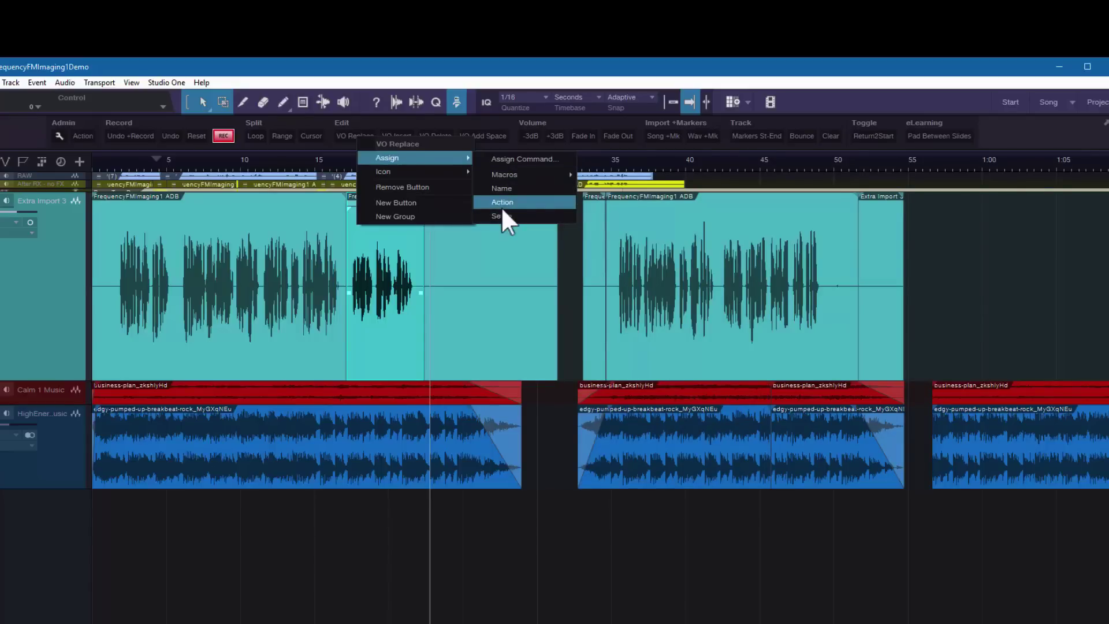
mouse_move(408, 174)
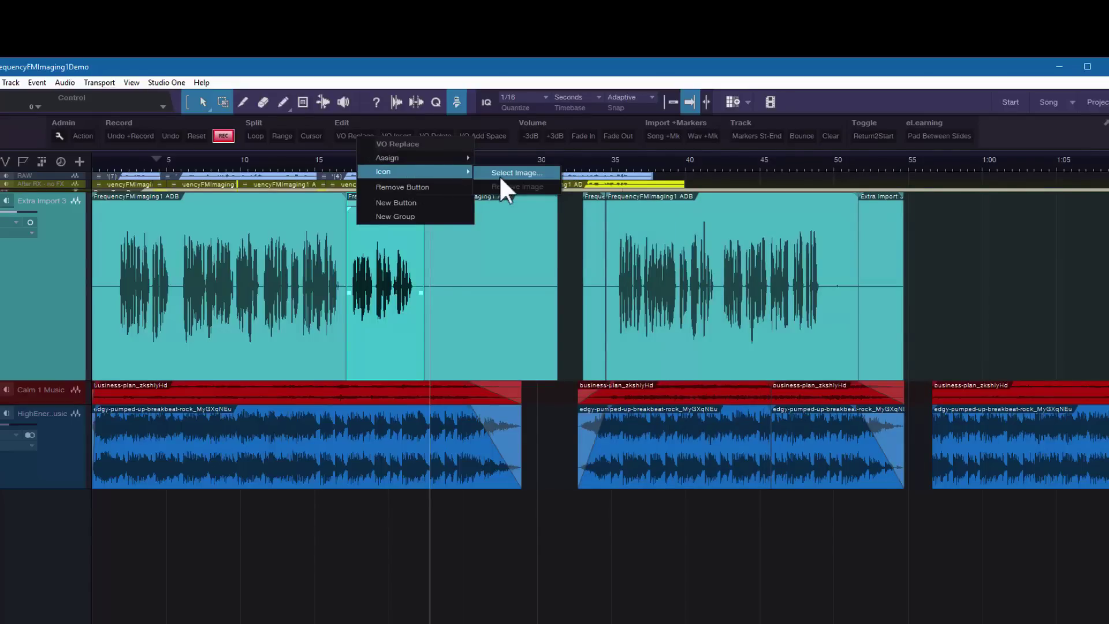
mouse_move(358, 153)
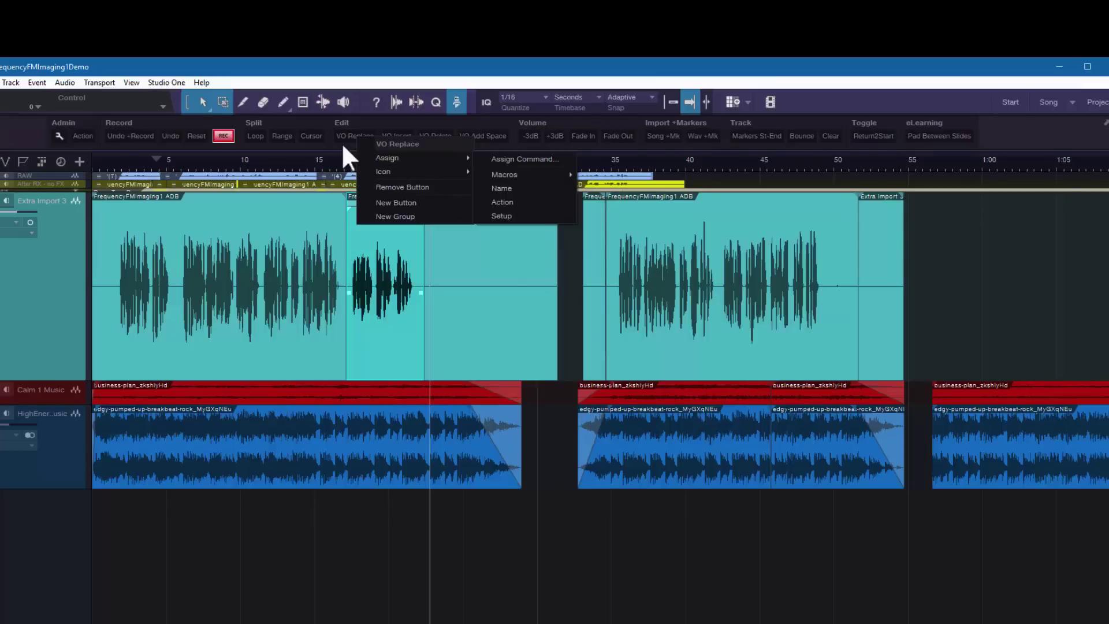
click(404, 121)
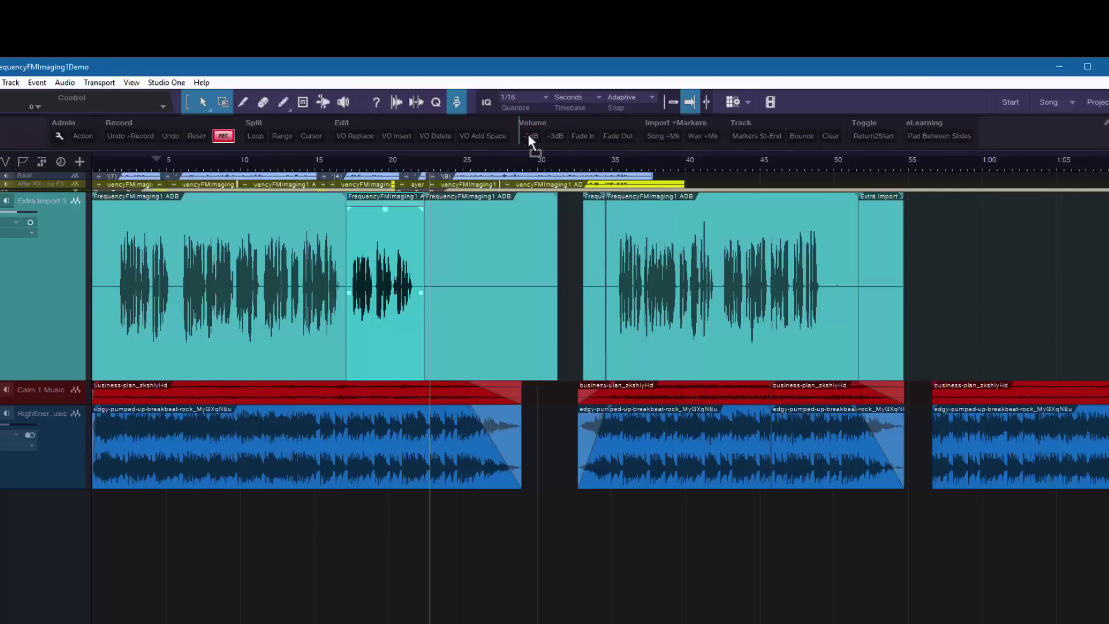
drag(380, 137, 541, 139)
drag(213, 116, 627, 130)
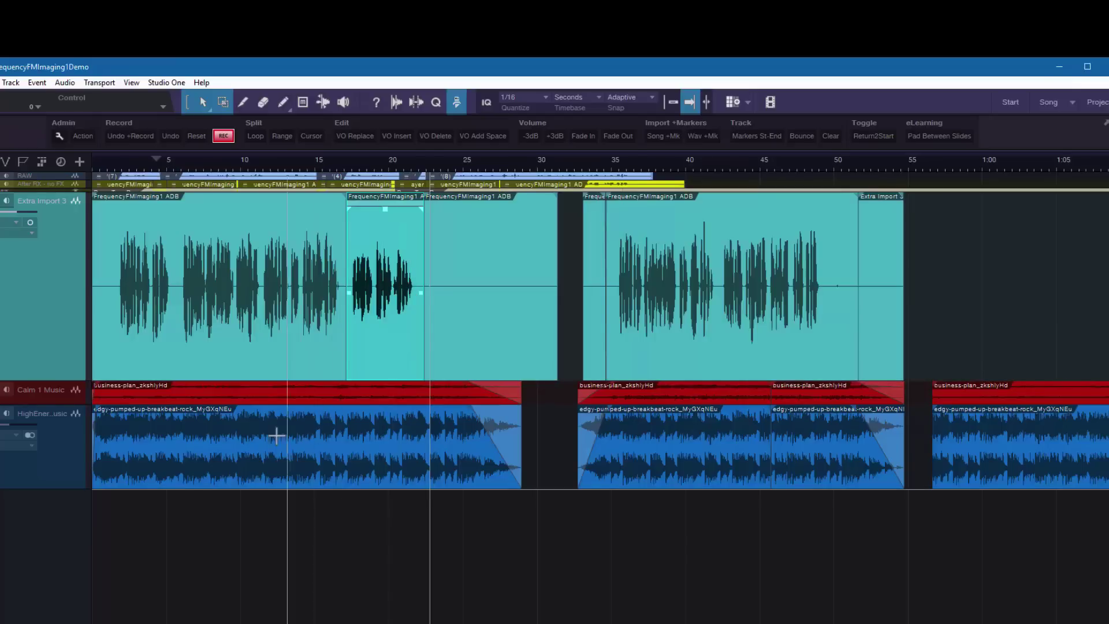
Step: Copy the music section from about 9.9 to 17.2 seconds
drag(239, 441, 348, 444)
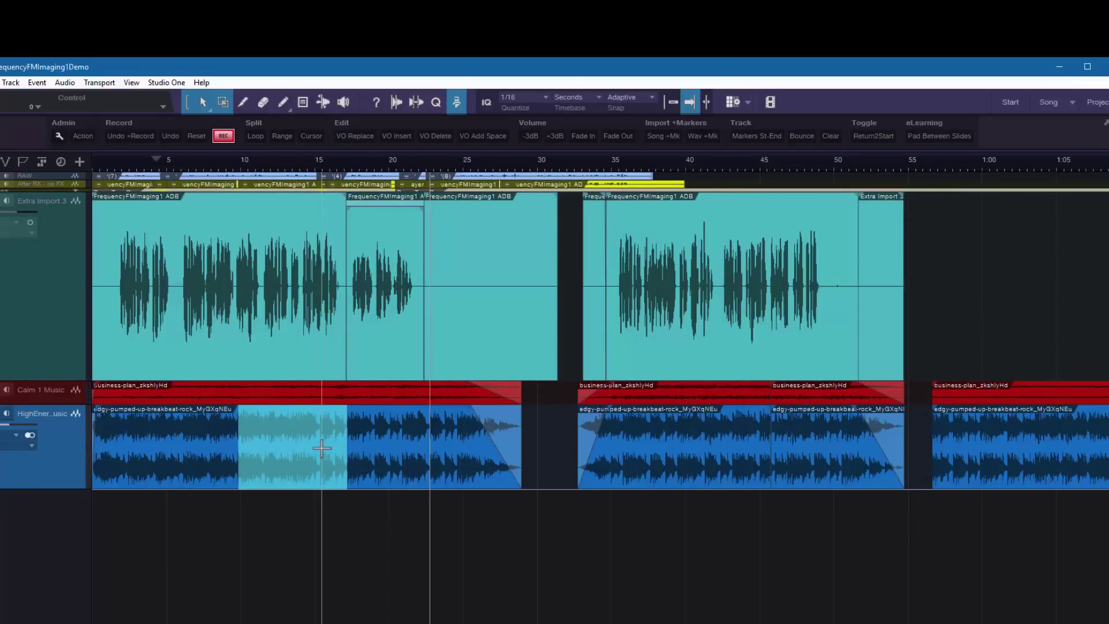
right_click(300, 436)
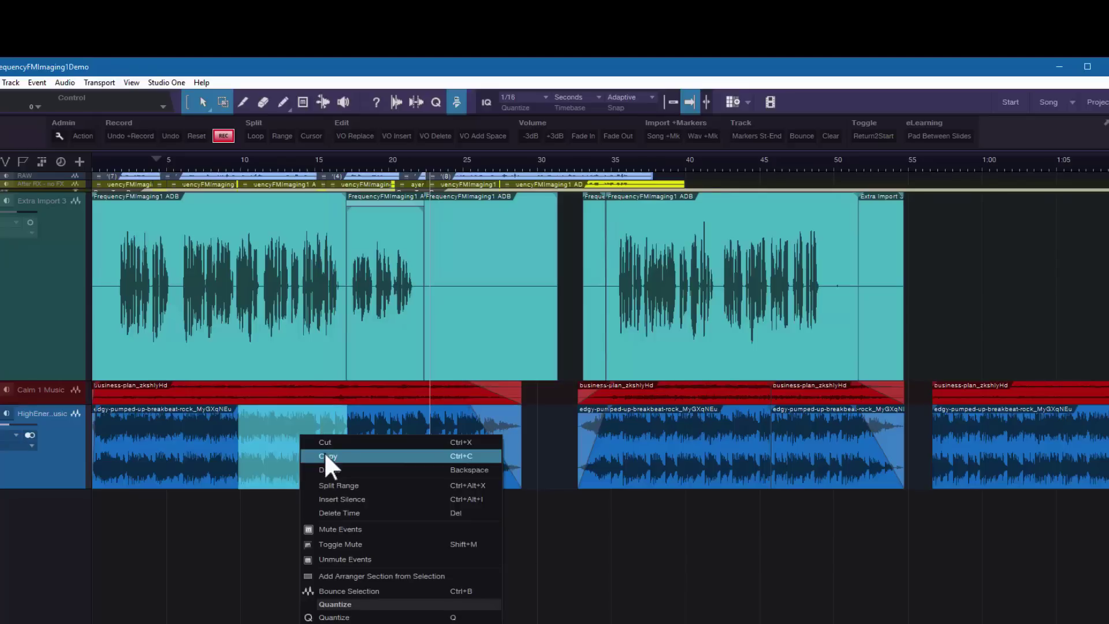
click(325, 455)
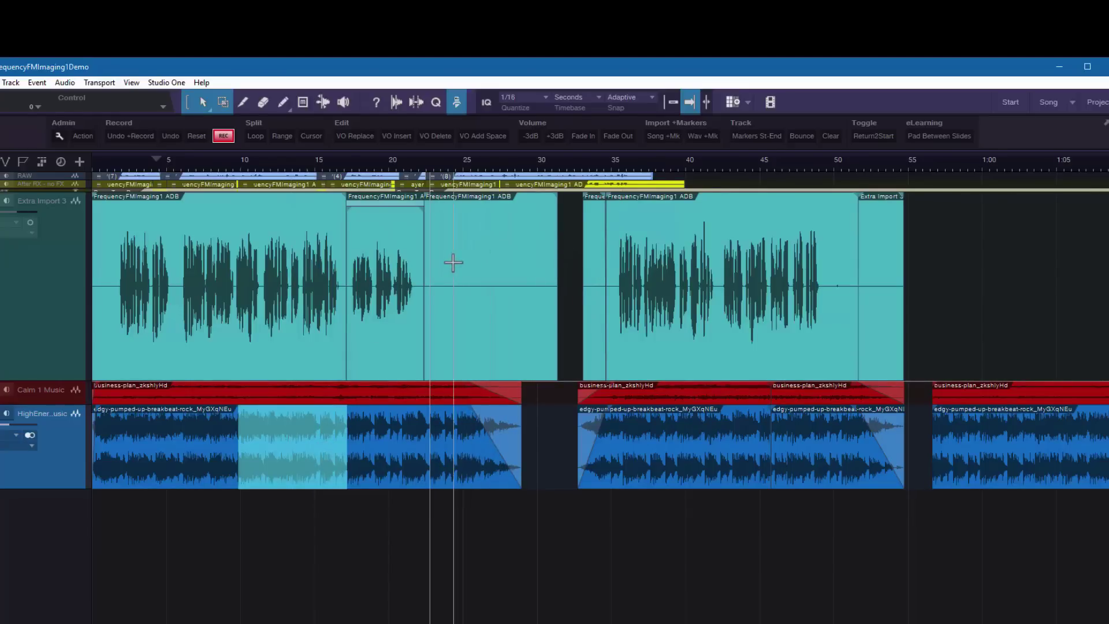
Step: Select the music range 38.74–44.22 s and replace it with the copied section using VO Replace
drag(449, 263, 492, 264)
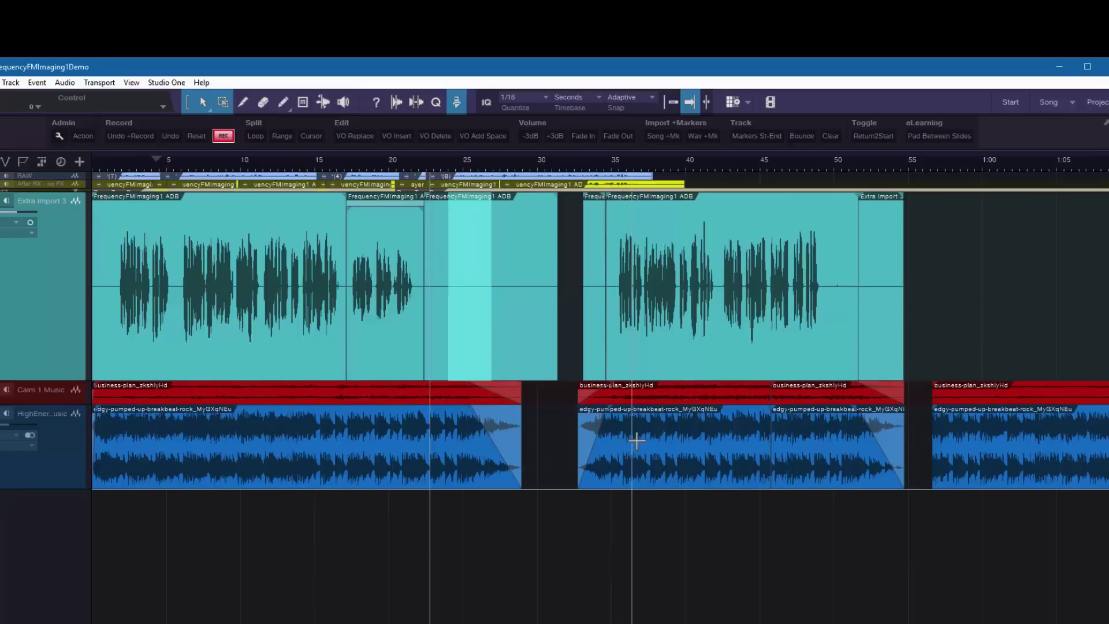
click(666, 446)
drag(669, 448, 748, 441)
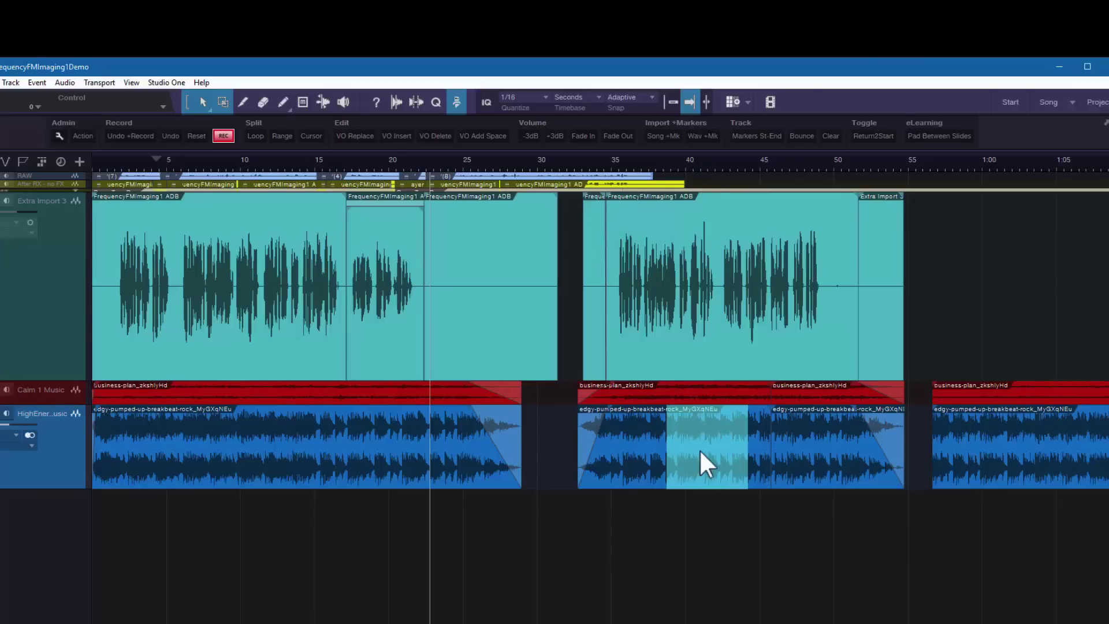
click(351, 138)
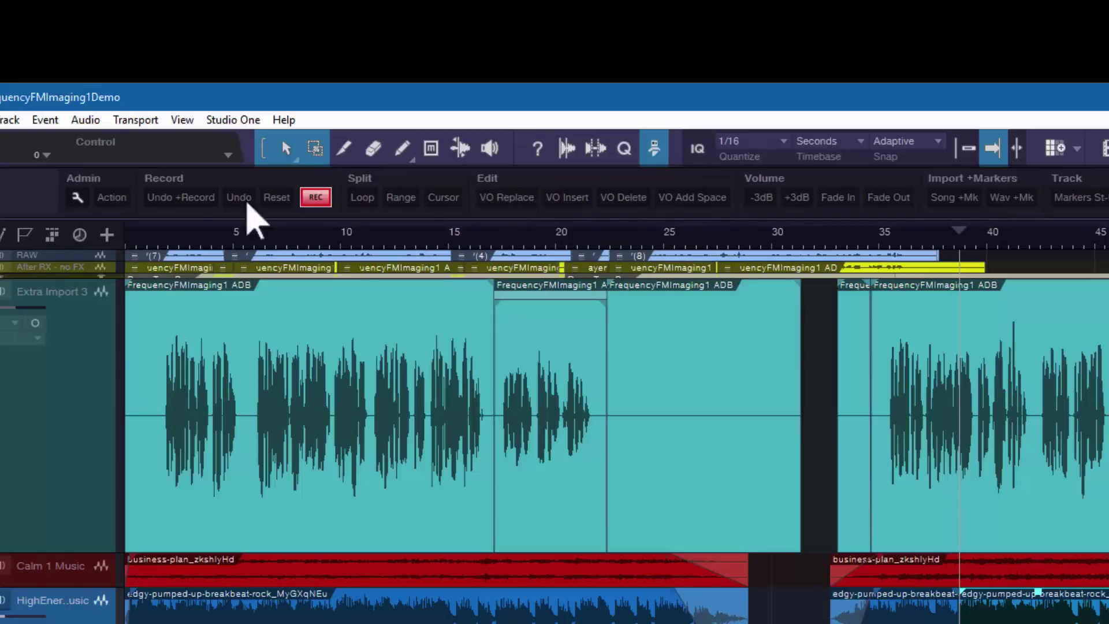
click(107, 200)
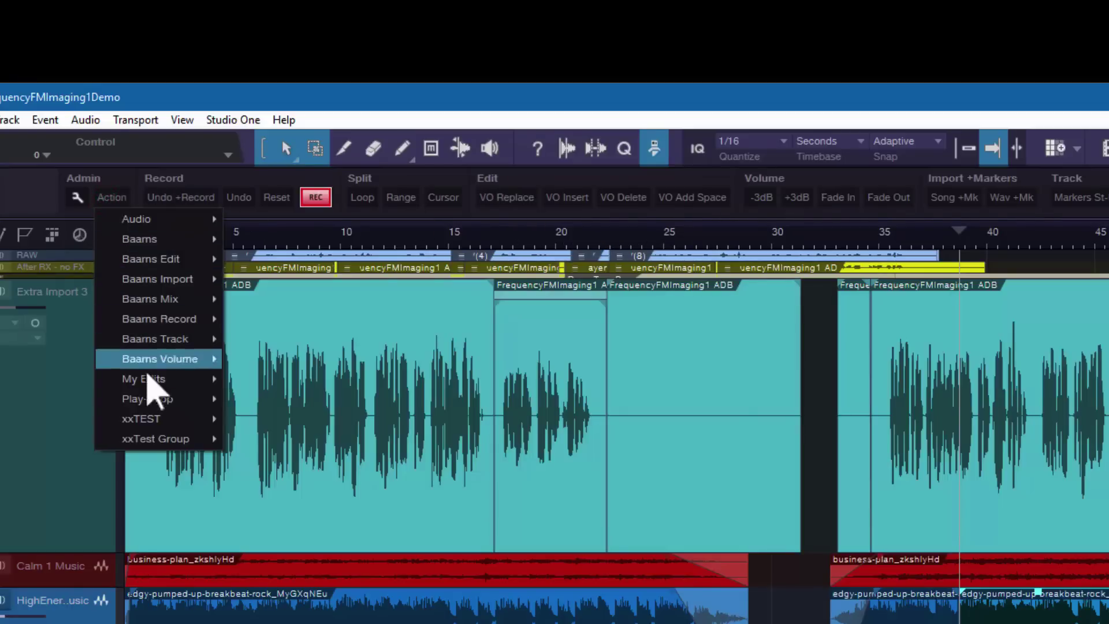
mouse_move(155, 221)
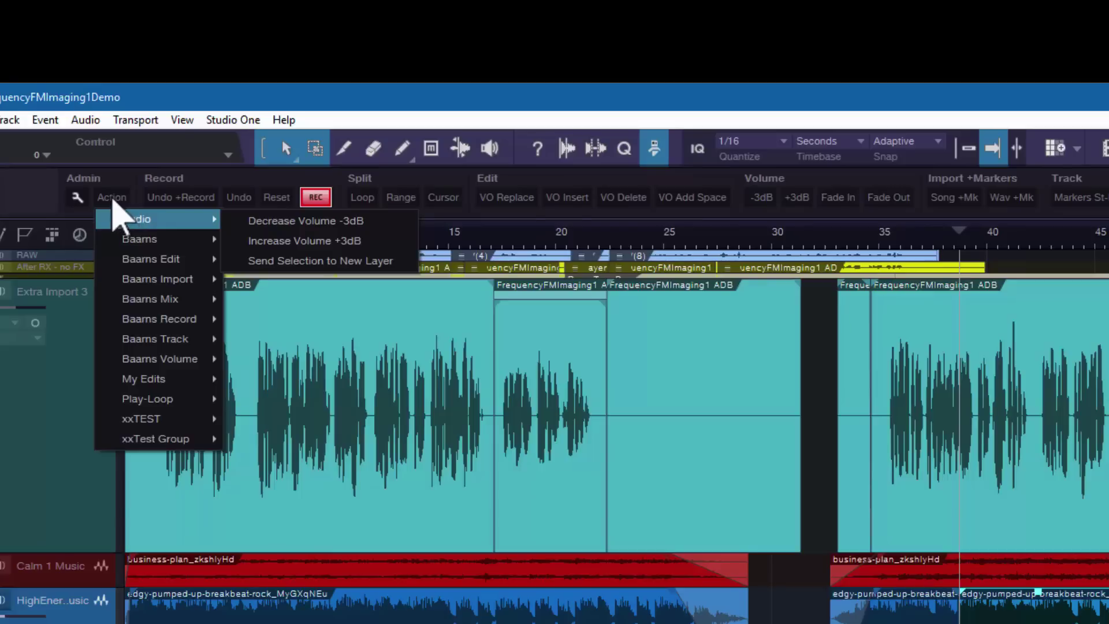
click(113, 202)
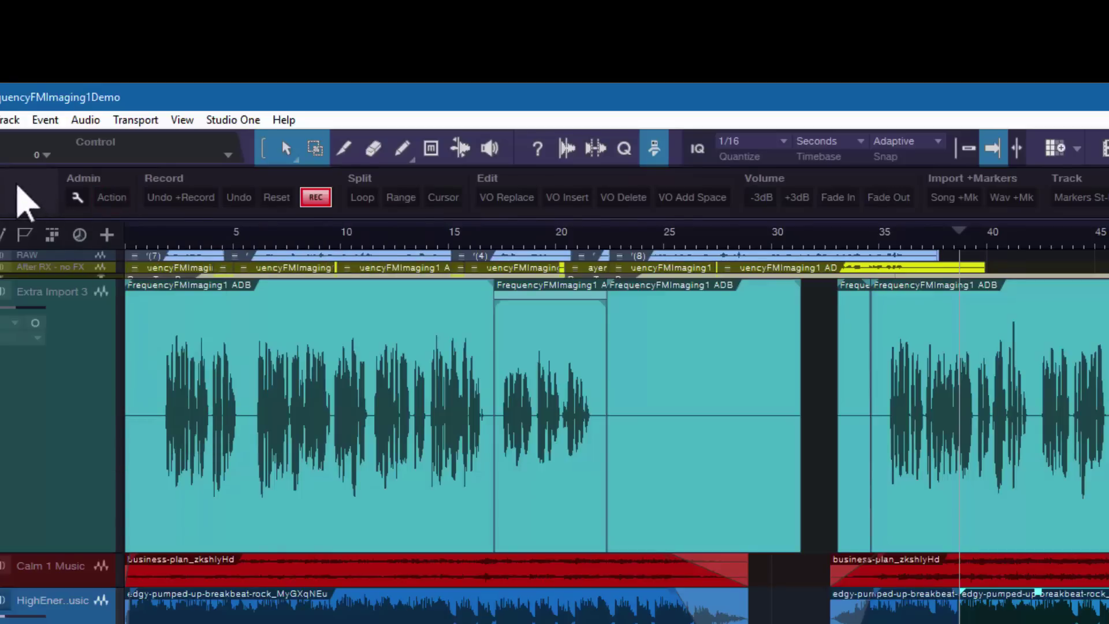